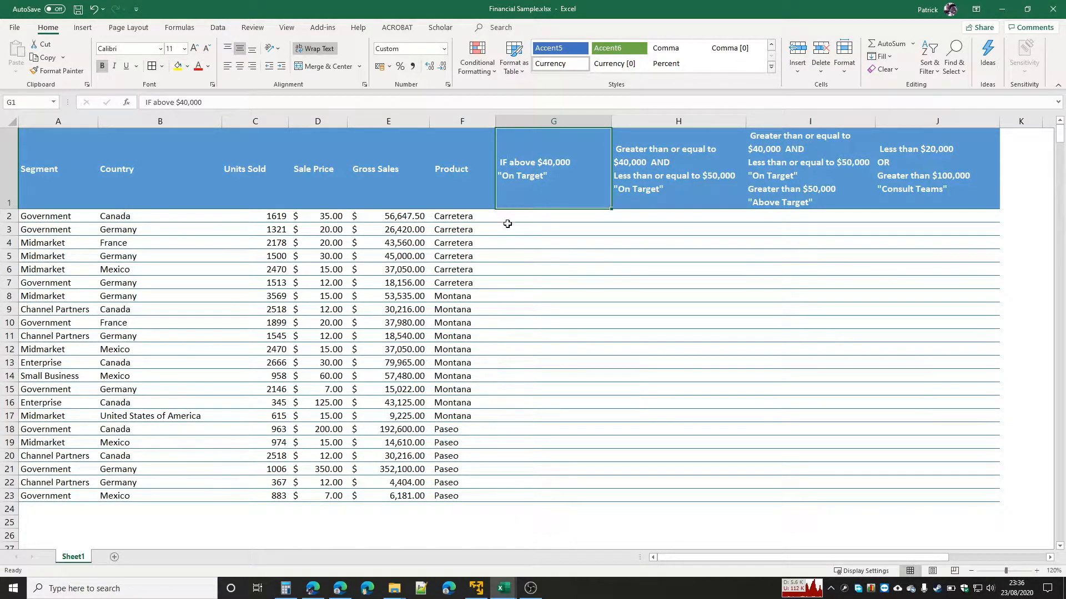
{"action": "left_click", "coordinate": [522, 214]}
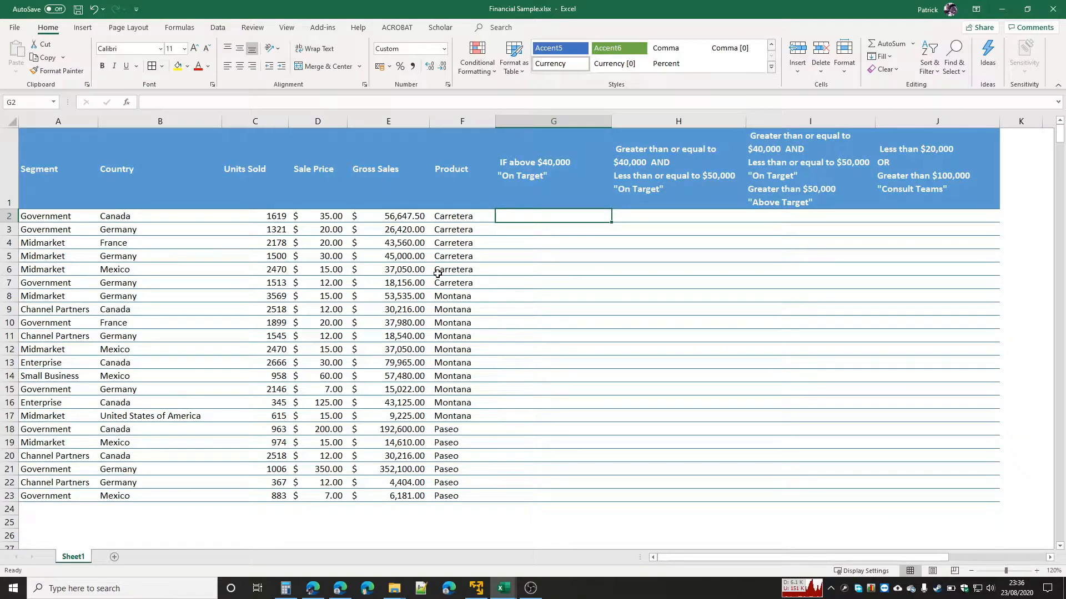
{"action": "type", "text": "="}
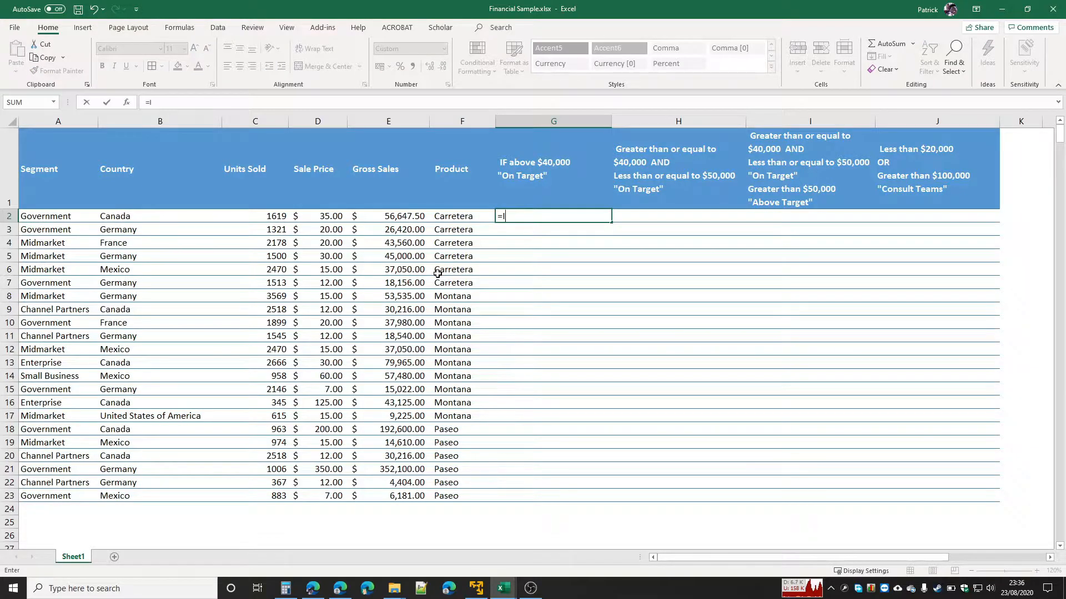
{"action": "type", "text": "IF"}
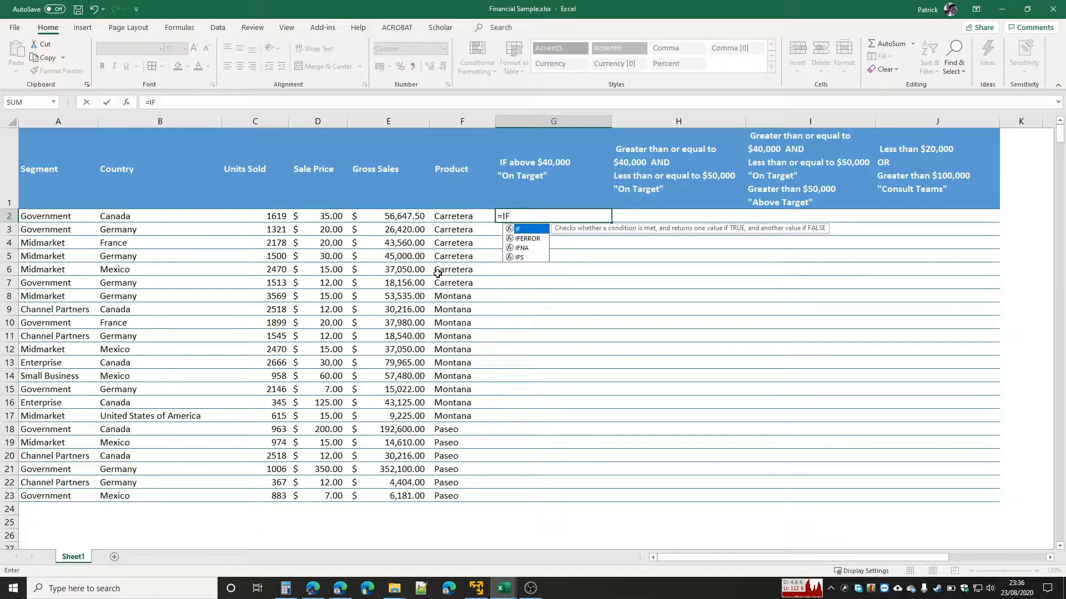
{"action": "type", "text": "("}
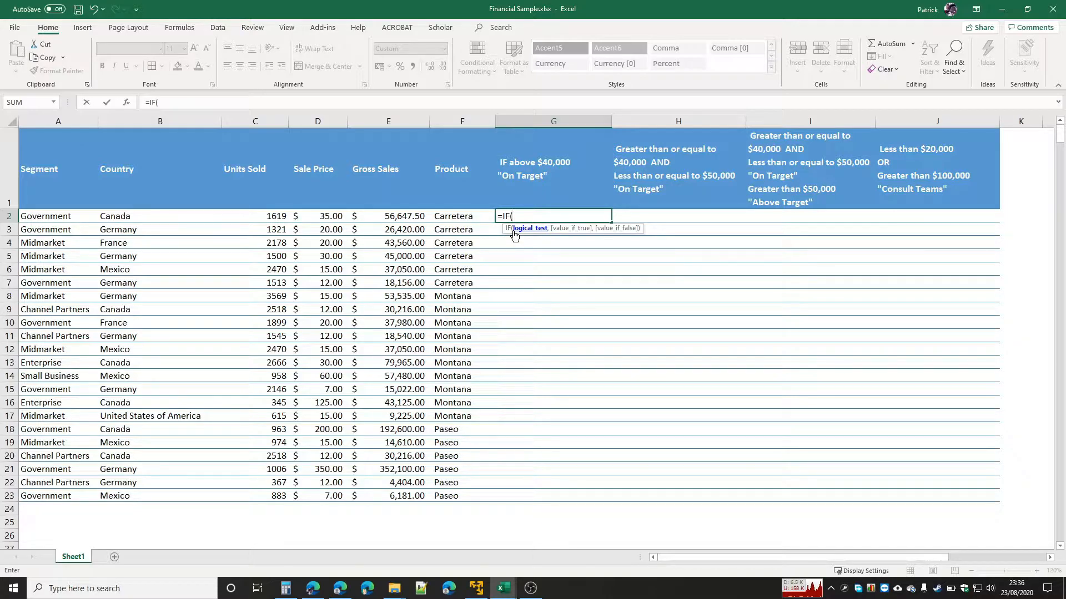
{"action": "left_click", "coordinate": [404, 213]}
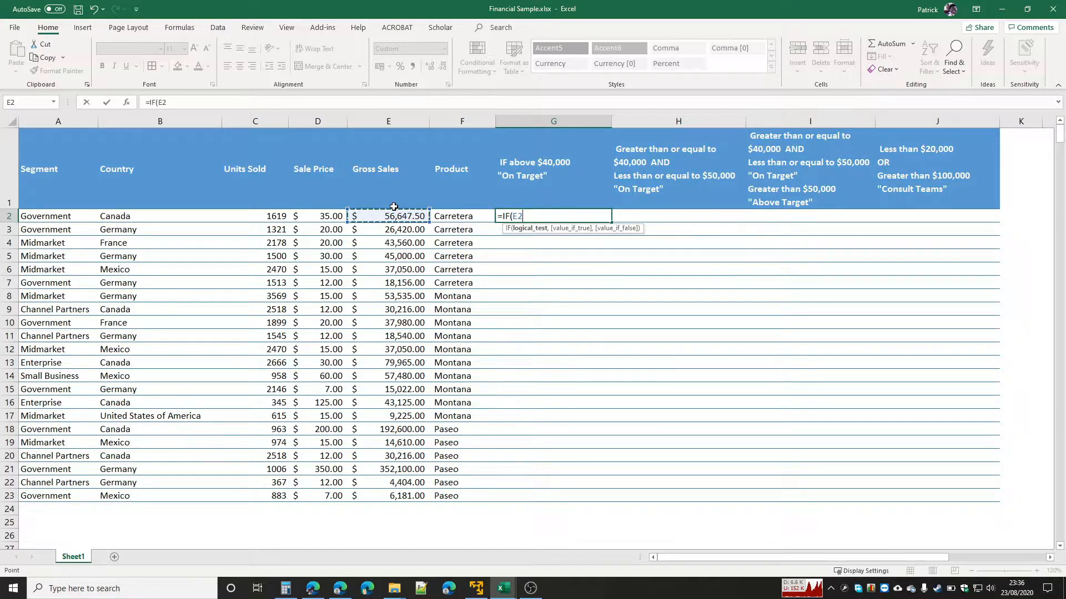
{"action": "type", "text": ">40000"}
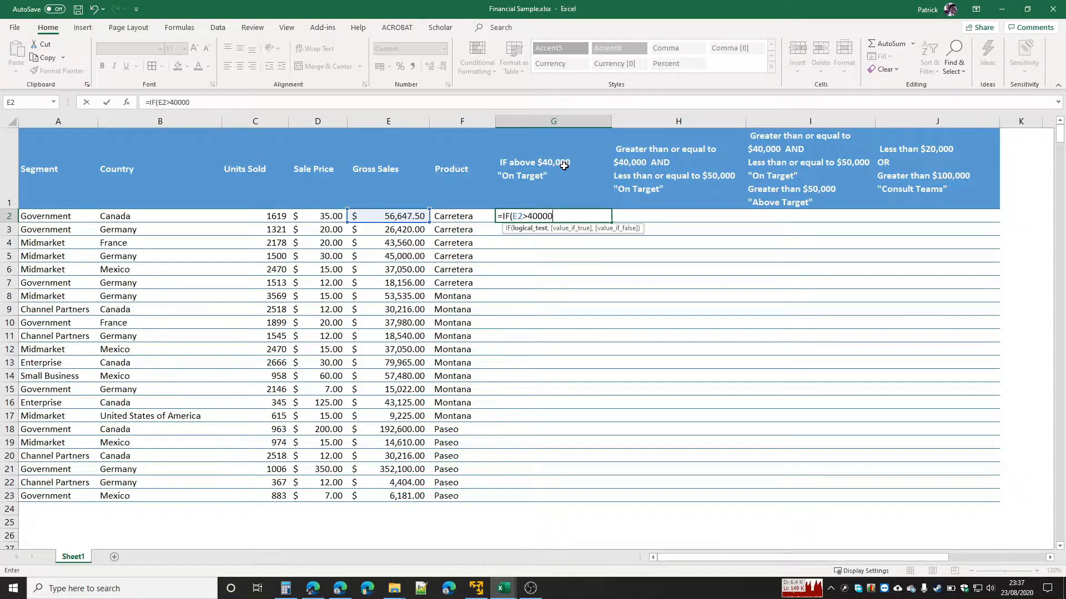
{"action": "key", "text": "Escape"}
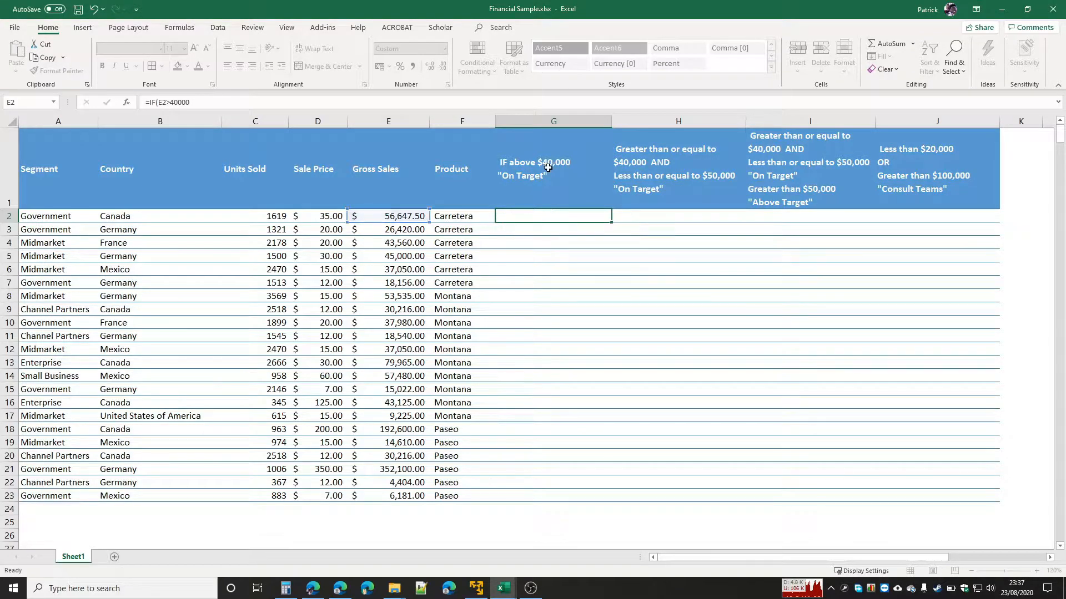
Step: Insert two blank rows above the header row of the sales table
{"action": "left_click", "coordinate": [9, 139]}
{"action": "right_click", "coordinate": [9, 140]}
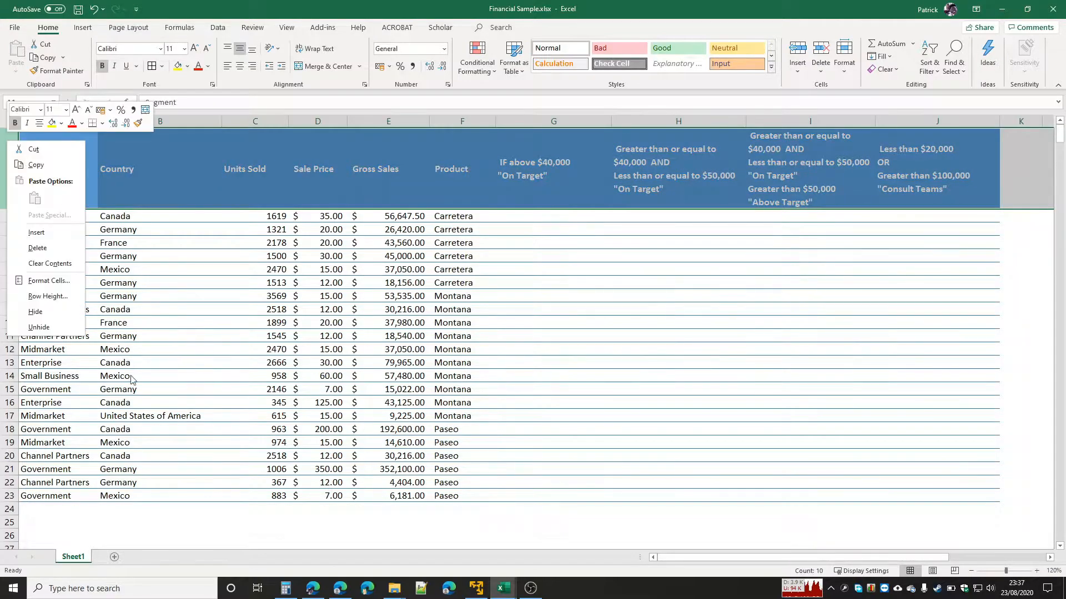
{"action": "left_click", "coordinate": [28, 233]}
{"action": "right_click", "coordinate": [8, 135]}
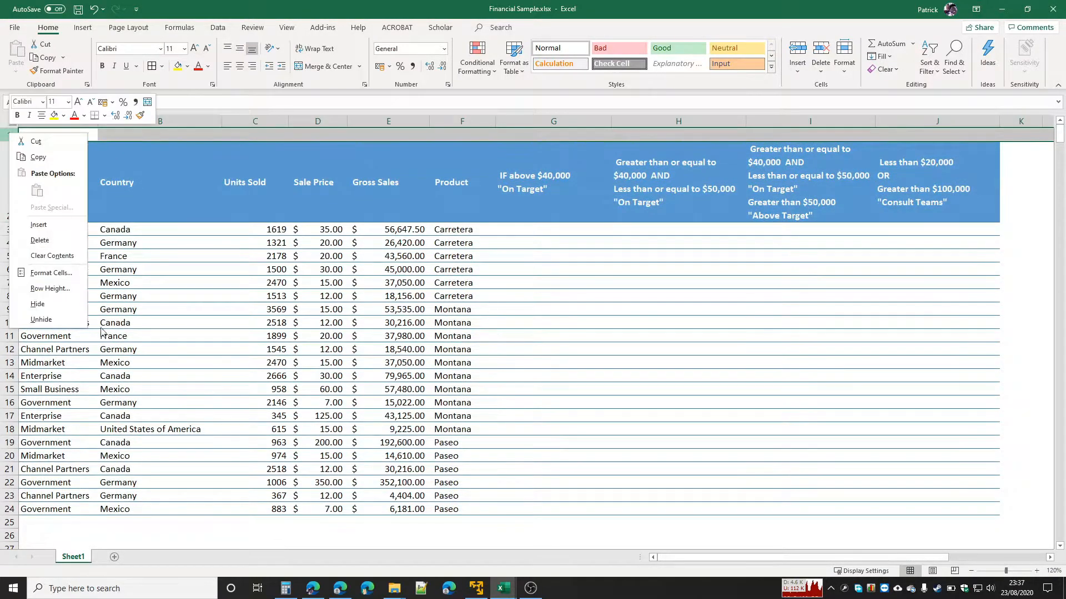
{"action": "left_click", "coordinate": [38, 225]}
{"action": "left_click", "coordinate": [492, 340]}
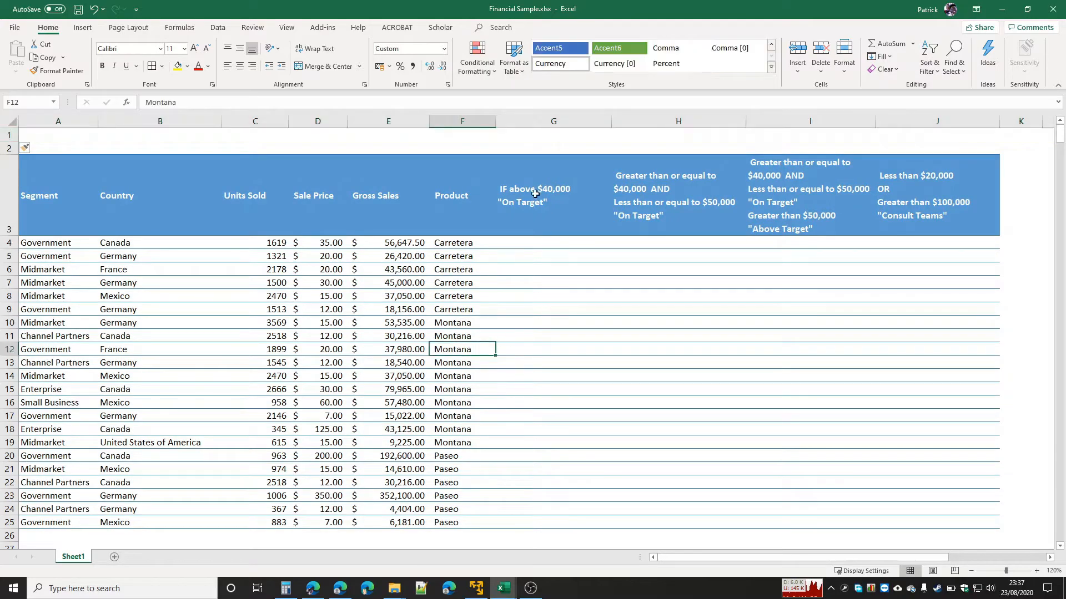
Step: Enter the threshold 40000 in cell G1, above the "IF above $40,000" column
{"action": "left_click", "coordinate": [531, 135]}
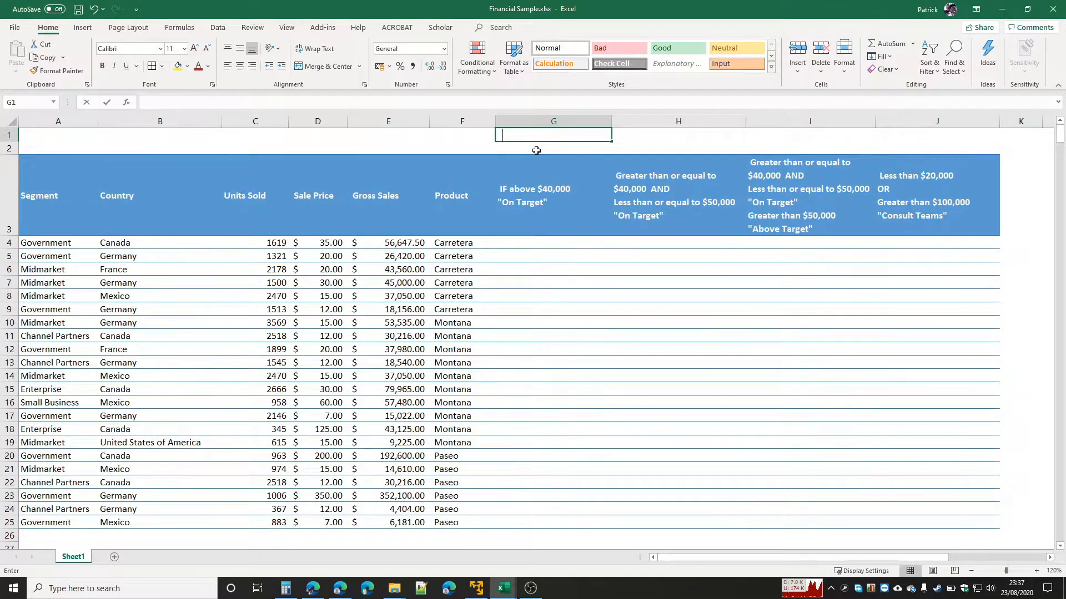
{"action": "type", "text": "40000"}
{"action": "key", "text": "Return"}
{"action": "key", "text": "Up"}
Step: Begin an IF formula in G4 that tests whether gross sales in E4 exceed the absolute reference $G$1
{"action": "left_click", "coordinate": [541, 244]}
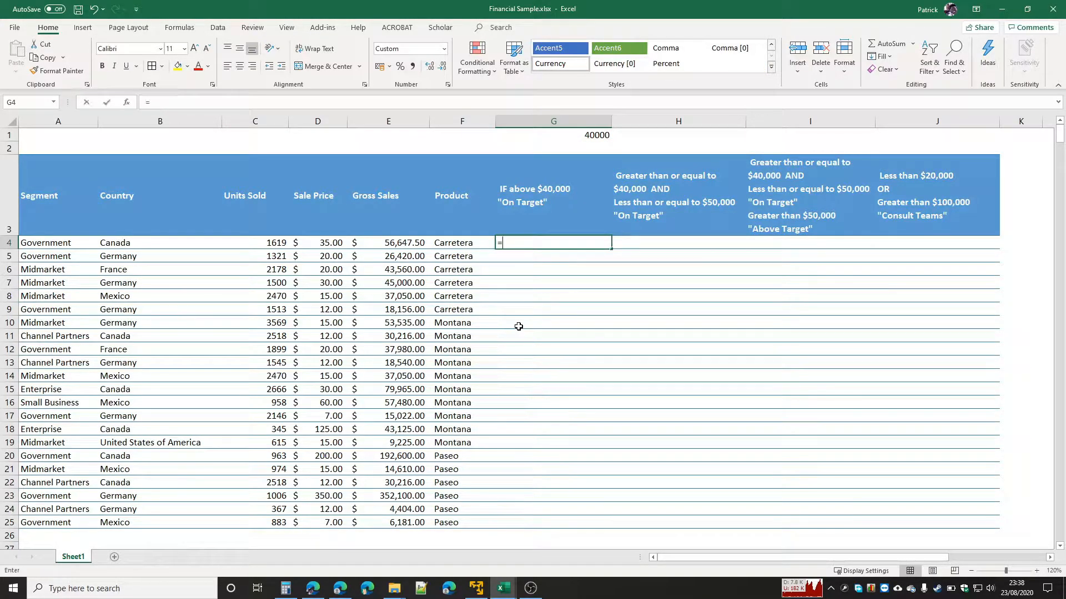
{"action": "type", "text": "=if"}
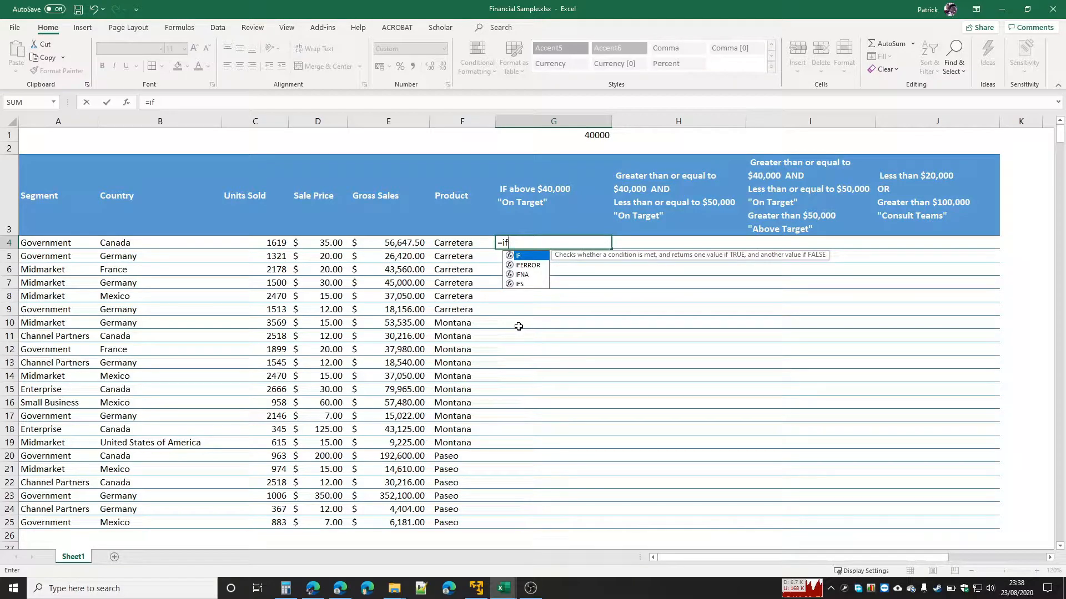
{"action": "key", "text": "Tab"}
{"action": "left_click", "coordinate": [402, 243]}
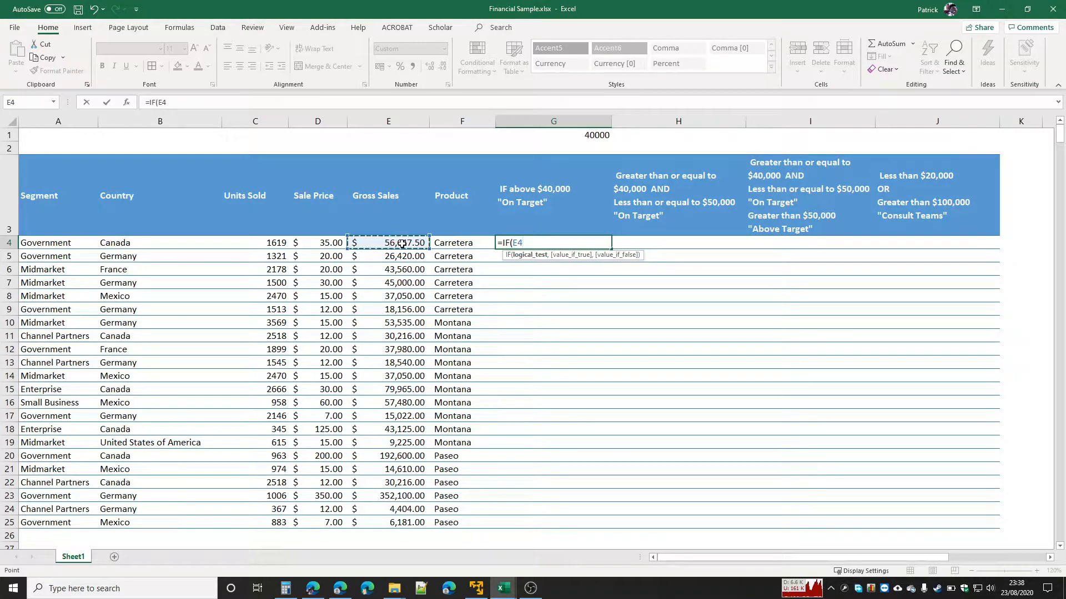
{"action": "type", "text": ">"}
{"action": "left_click", "coordinate": [596, 136]}
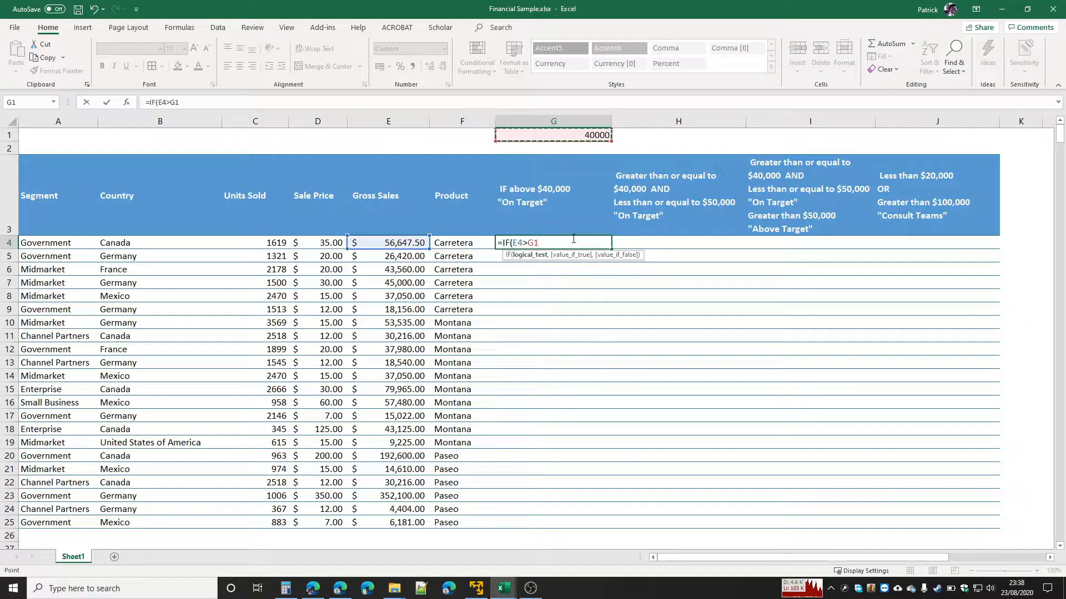
{"action": "left_click", "coordinate": [554, 243]}
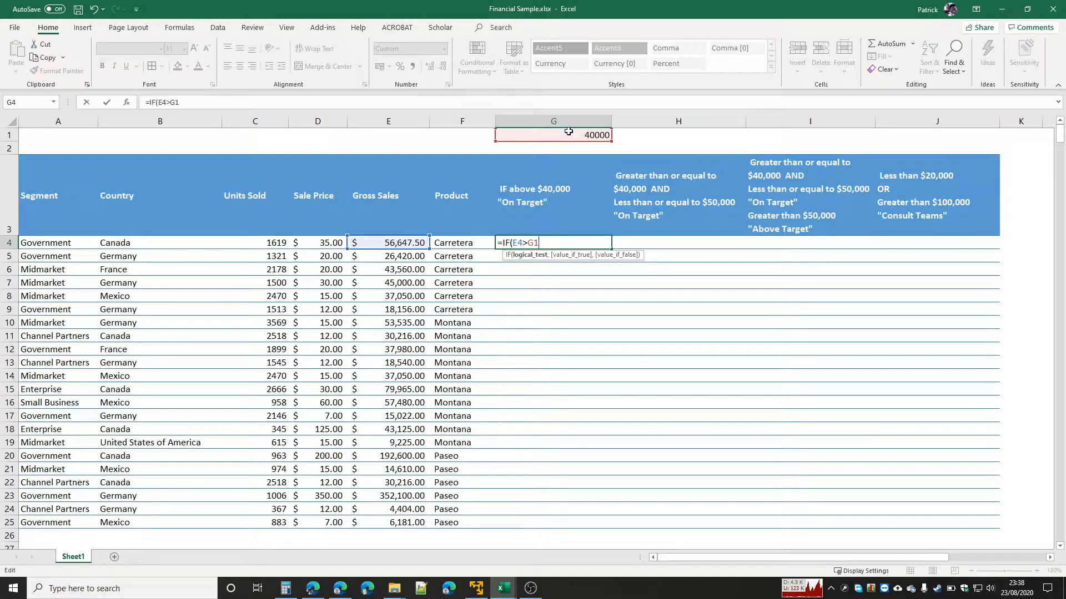
{"action": "key", "text": "F4"}
{"action": "type", "text": ","}
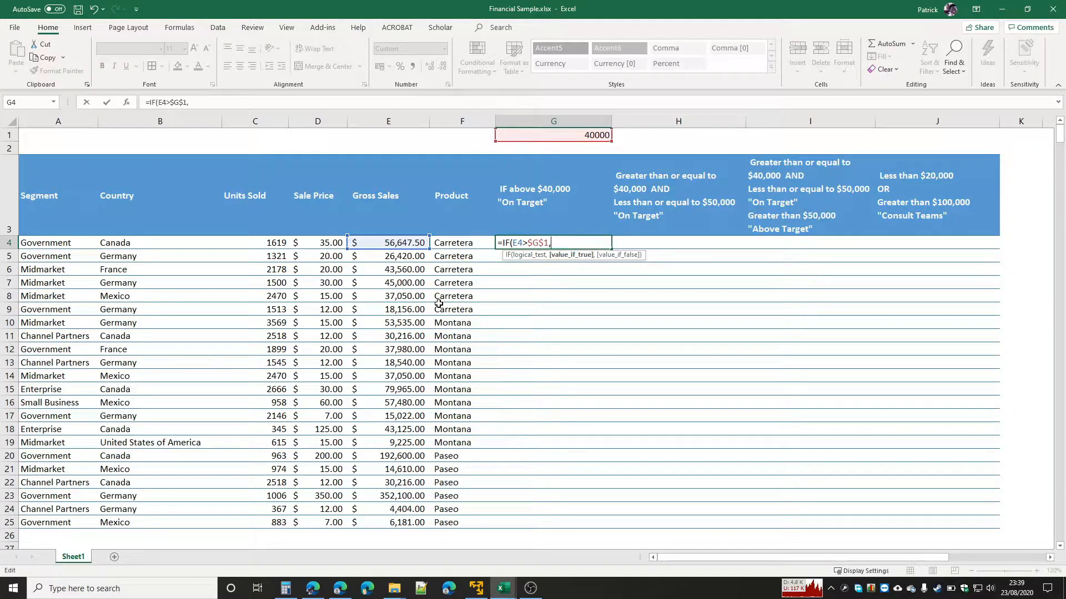
Step: Complete the G4 formula so it returns "On Target" if true and "-" if false
{"action": "type", "text": "On ta"}
{"action": "key", "text": "BackSpace"}
{"action": "key", "text": "BackSpace"}
{"action": "type", "text": "Target"}
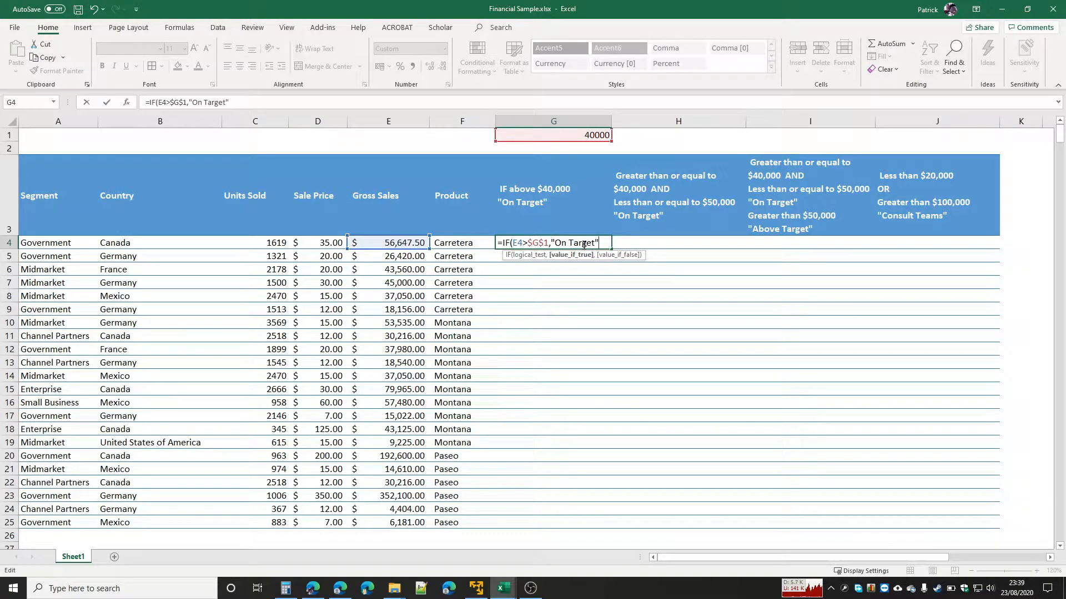
{"action": "type", "text": ","}
{"action": "type", "text": "\"-"}
{"action": "type", "text": ")"}
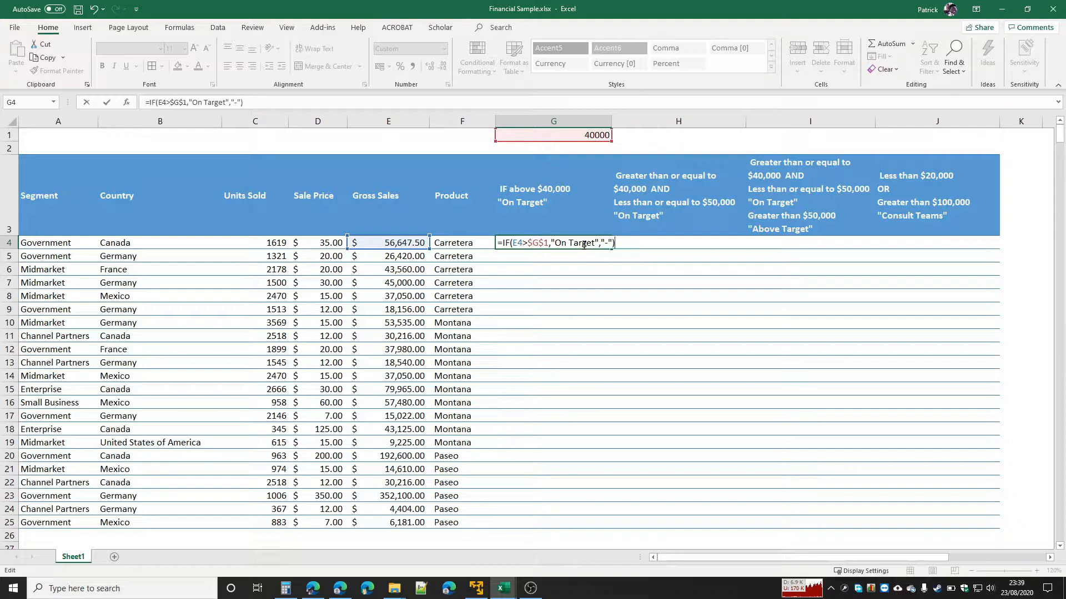
{"action": "key", "text": "Return"}
Step: Fill the G4 IF formula down column G through the last data row, row 25
{"action": "left_click", "coordinate": [583, 245]}
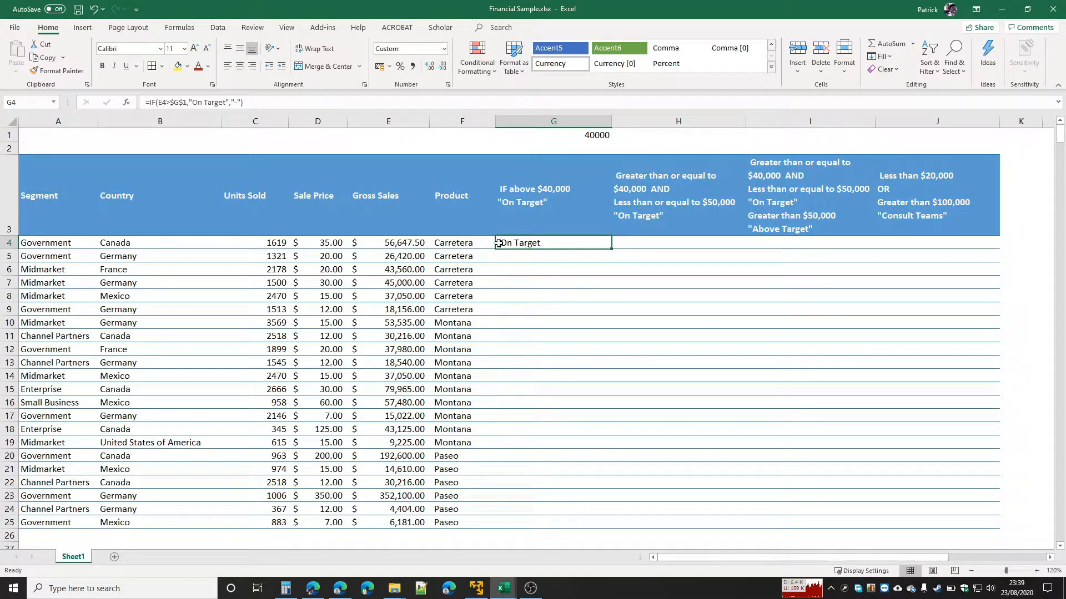
{"action": "left_click", "coordinate": [395, 247]}
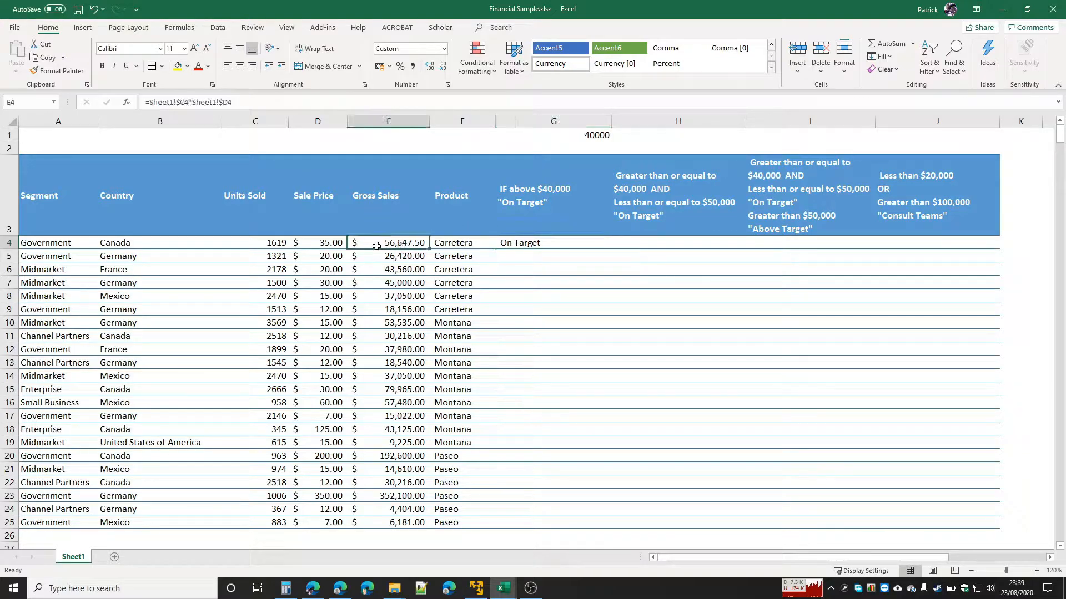
{"action": "left_click", "coordinate": [568, 241]}
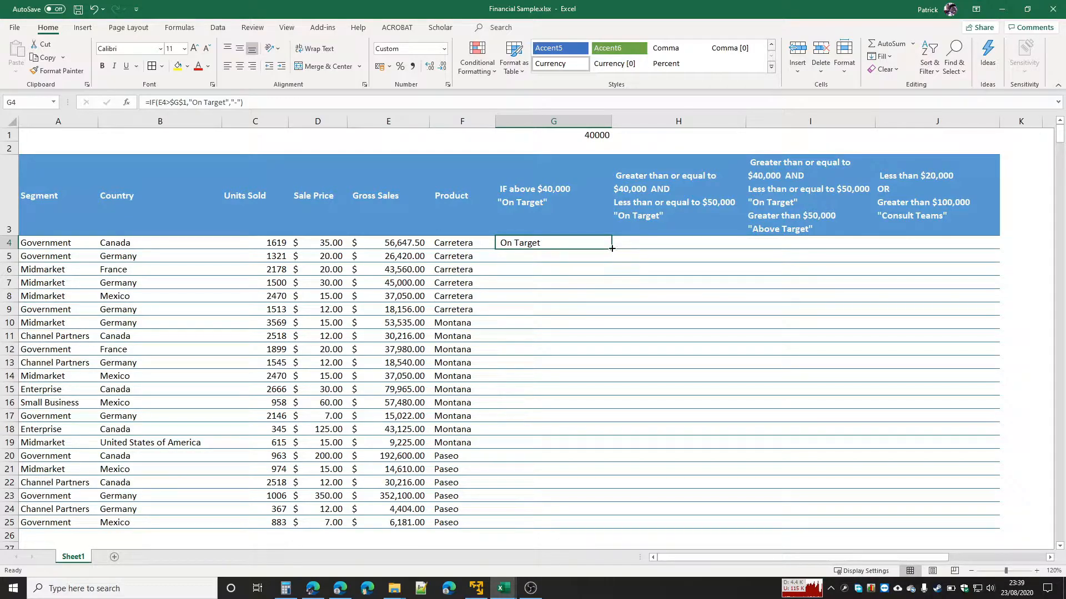
{"action": "mouse_move", "coordinate": [612, 248]}
{"action": "left_mouse_down"}
{"action": "mouse_move", "coordinate": [613, 308]}
{"action": "mouse_move", "coordinate": [614, 250]}
{"action": "left_mouse_up"}
{"action": "double_click", "coordinate": [612, 249]}
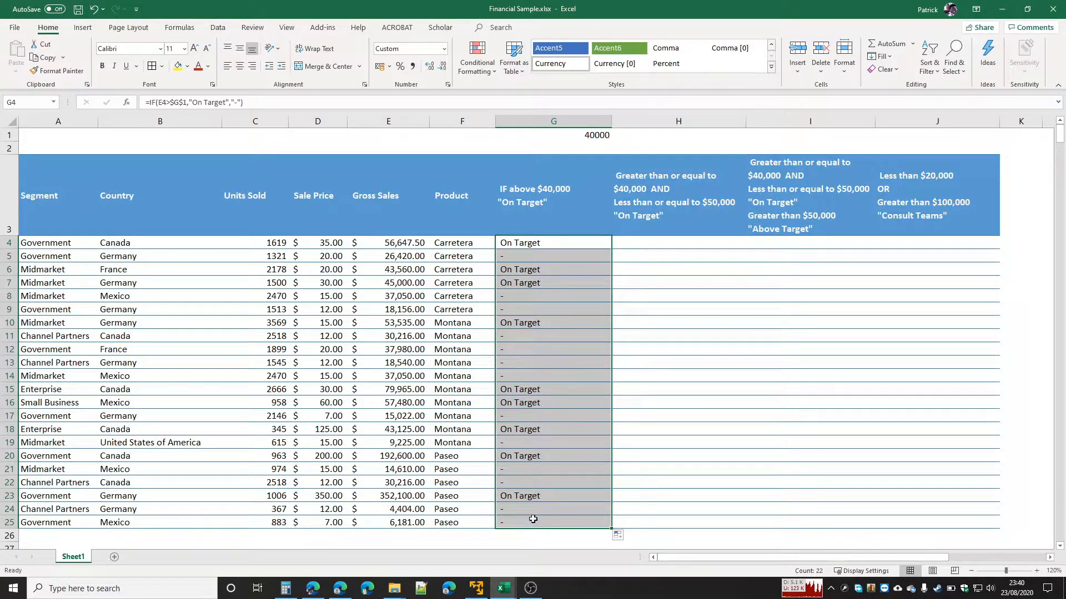
Step: Compare the column G results with the gross sales values in column E for several rows
{"action": "left_click", "coordinate": [534, 495]}
{"action": "left_click", "coordinate": [533, 321]}
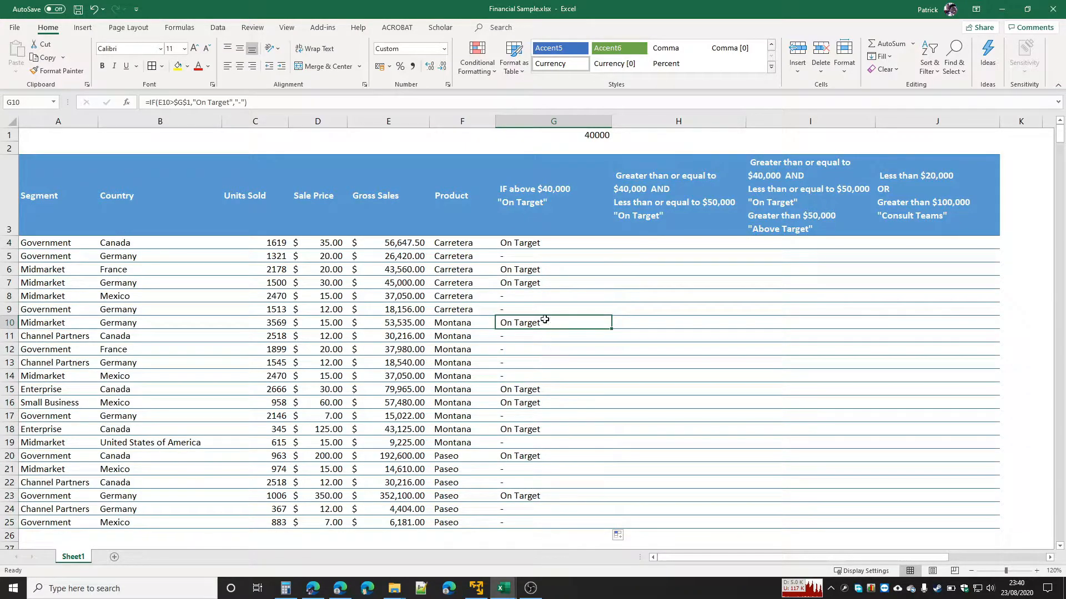
{"action": "left_click", "coordinate": [424, 320]}
{"action": "left_click", "coordinate": [523, 283]}
{"action": "left_click", "coordinate": [410, 282]}
{"action": "left_click", "coordinate": [507, 269]}
{"action": "left_click", "coordinate": [405, 268]}
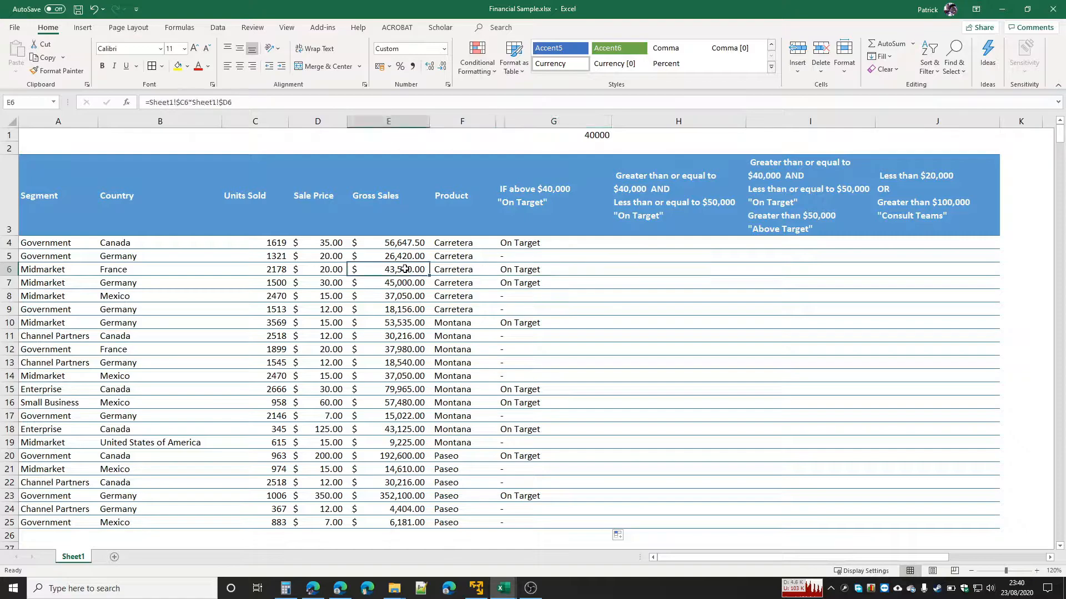
{"action": "left_click", "coordinate": [544, 258]}
{"action": "left_click", "coordinate": [405, 258]}
{"action": "left_click", "coordinate": [517, 299]}
{"action": "left_click", "coordinate": [414, 302]}
{"action": "left_click", "coordinate": [414, 320]}
{"action": "left_click", "coordinate": [537, 311]}
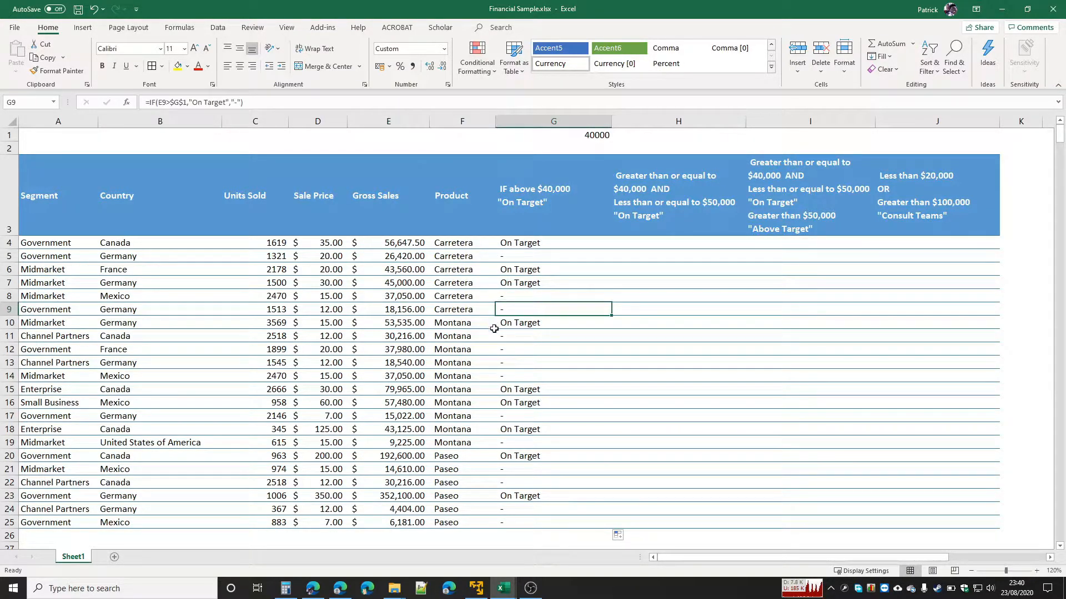
Step: Enter the lower limit 40000 in H1 and the upper limit 50000 in H2
{"action": "left_click", "coordinate": [644, 244]}
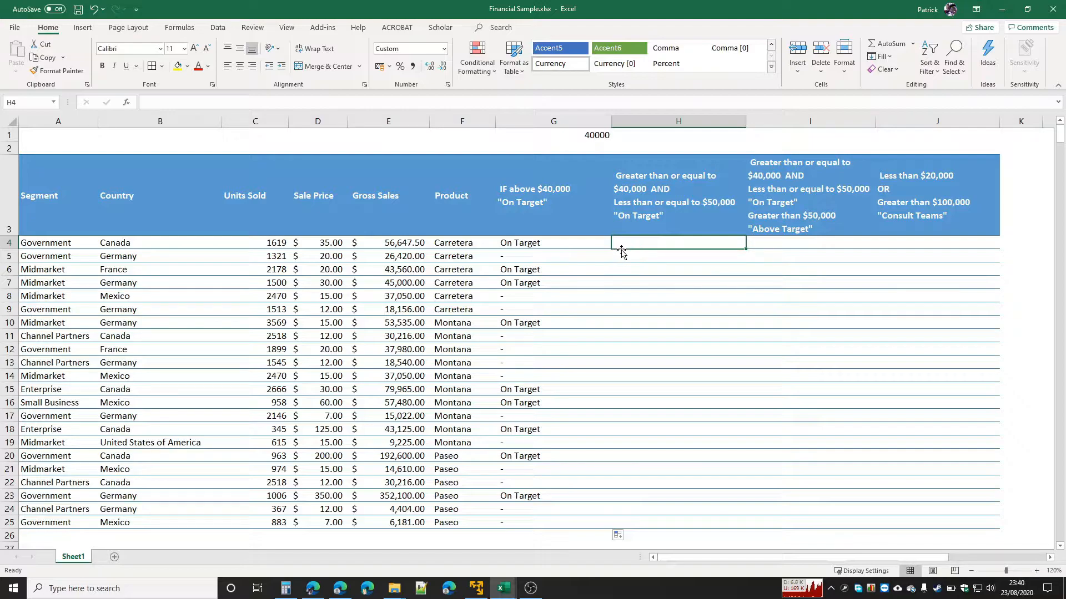
{"action": "left_click", "coordinate": [646, 134]}
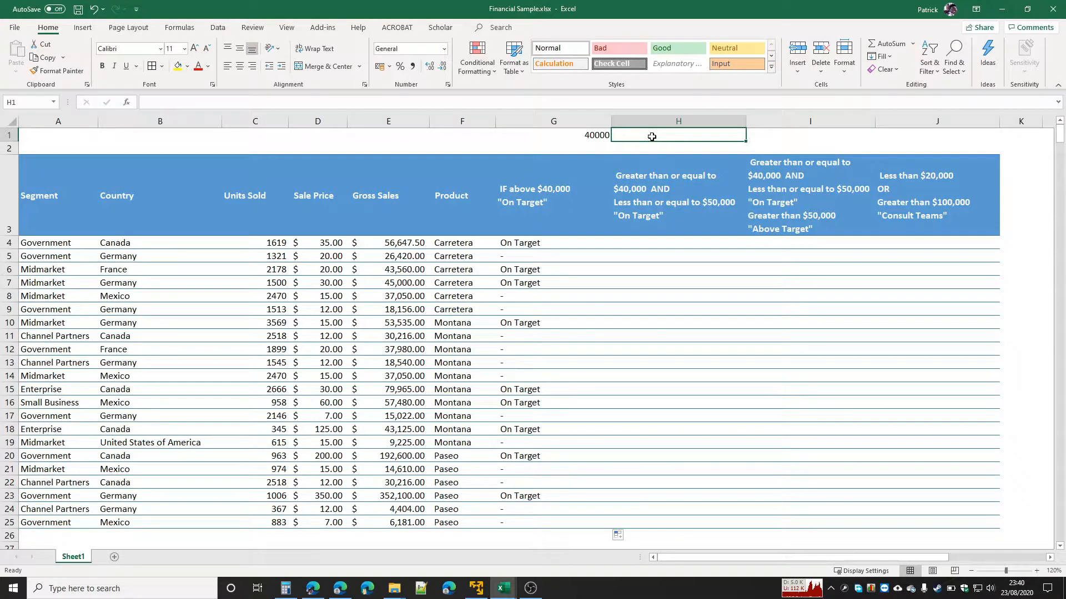
{"action": "type", "text": "40000"}
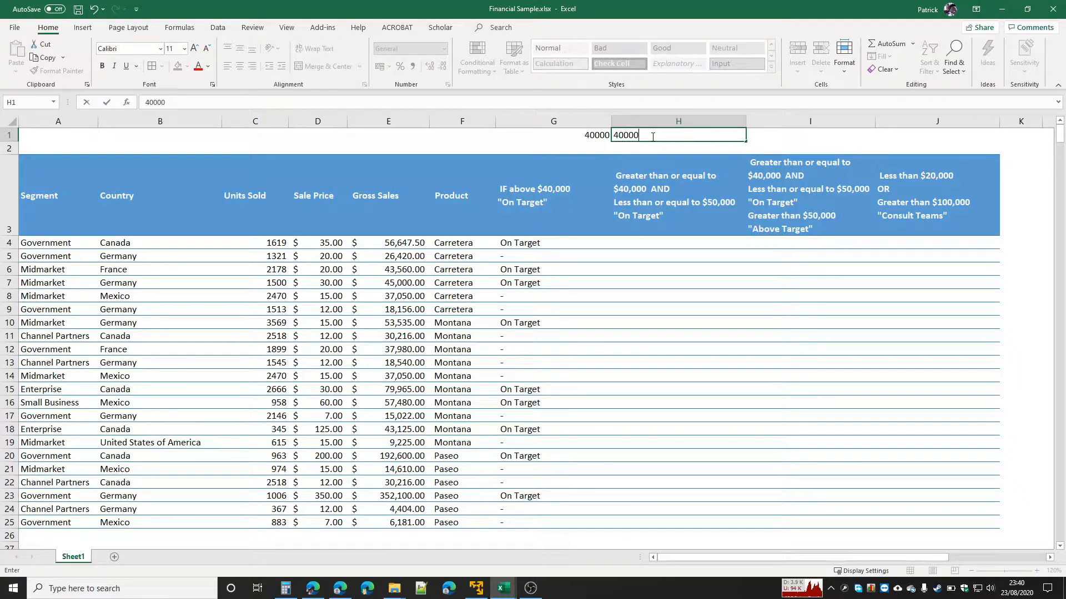
{"action": "key", "text": "Return"}
{"action": "type", "text": "50000"}
{"action": "key", "text": "Return"}
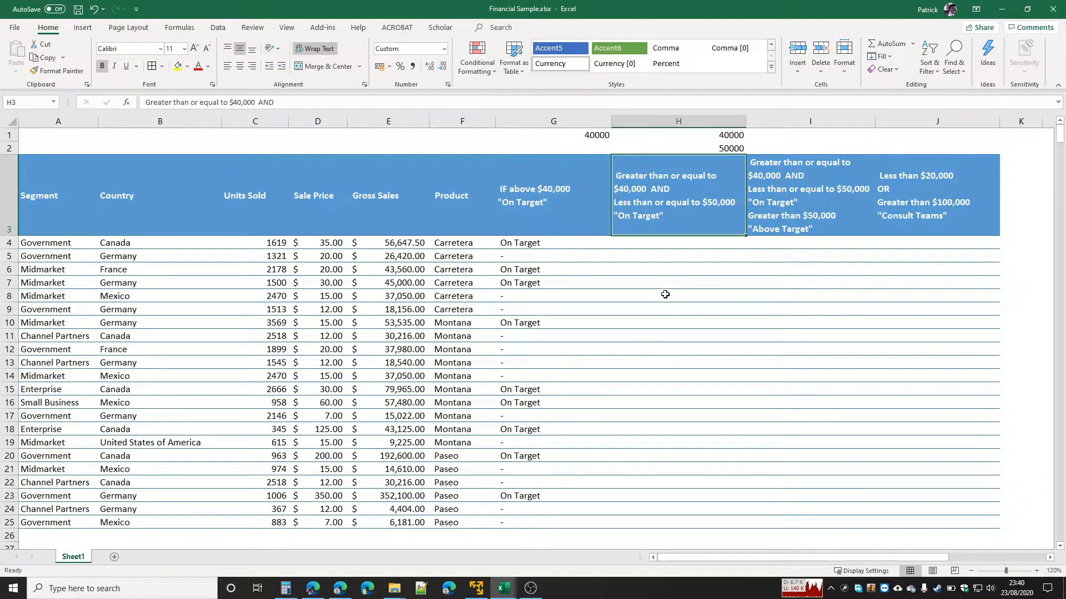
Step: Begin an IF formula in H4 with an AND test whose first condition is E4>=$H$1, using an absolute reference
{"action": "left_click", "coordinate": [635, 246]}
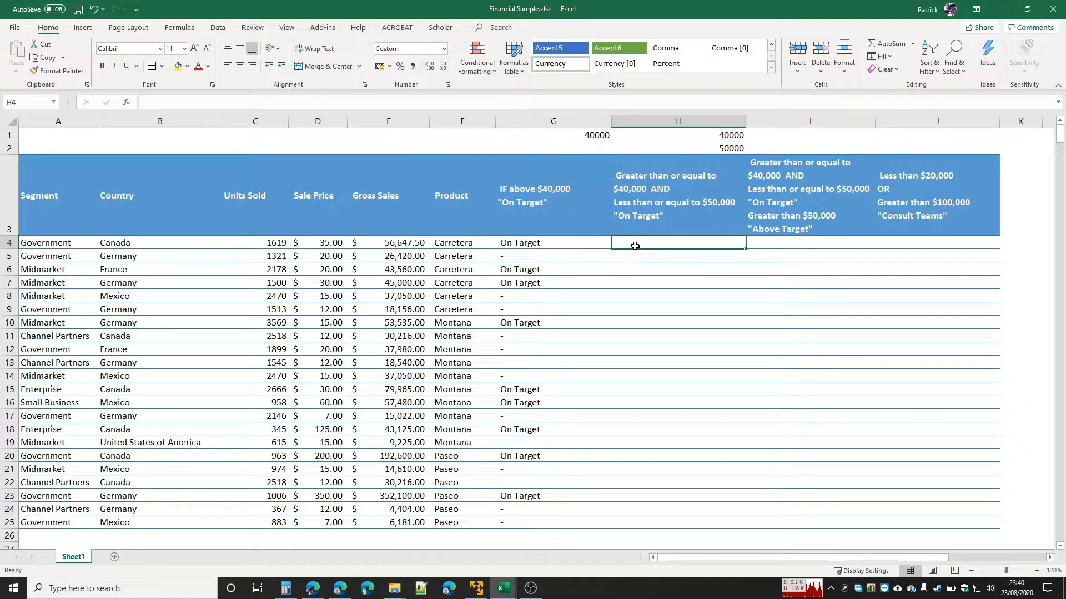
{"action": "type", "text": "=if"}
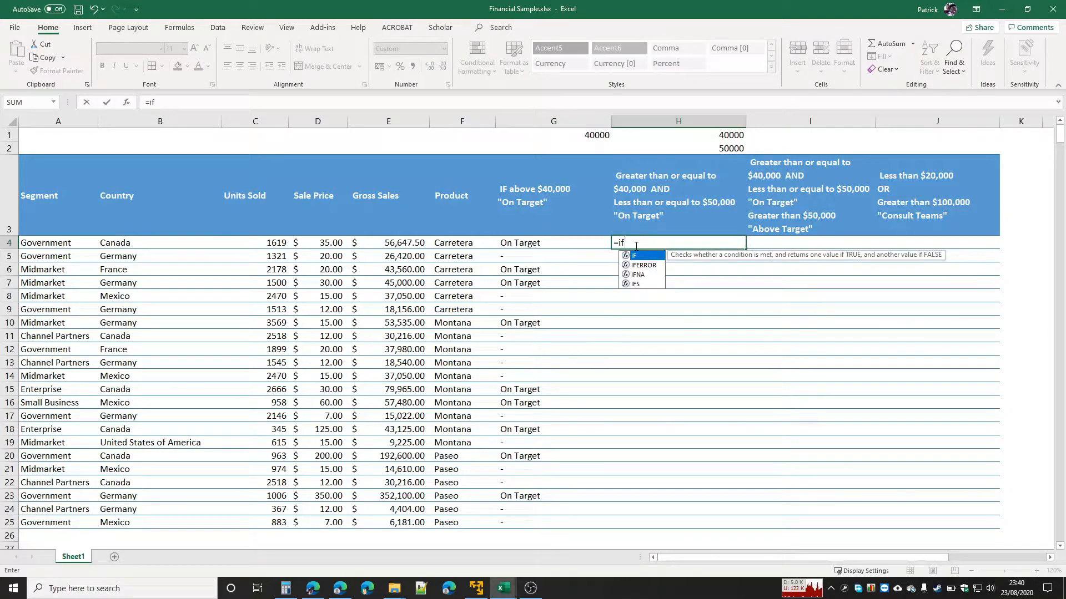
{"action": "key", "text": "Tab"}
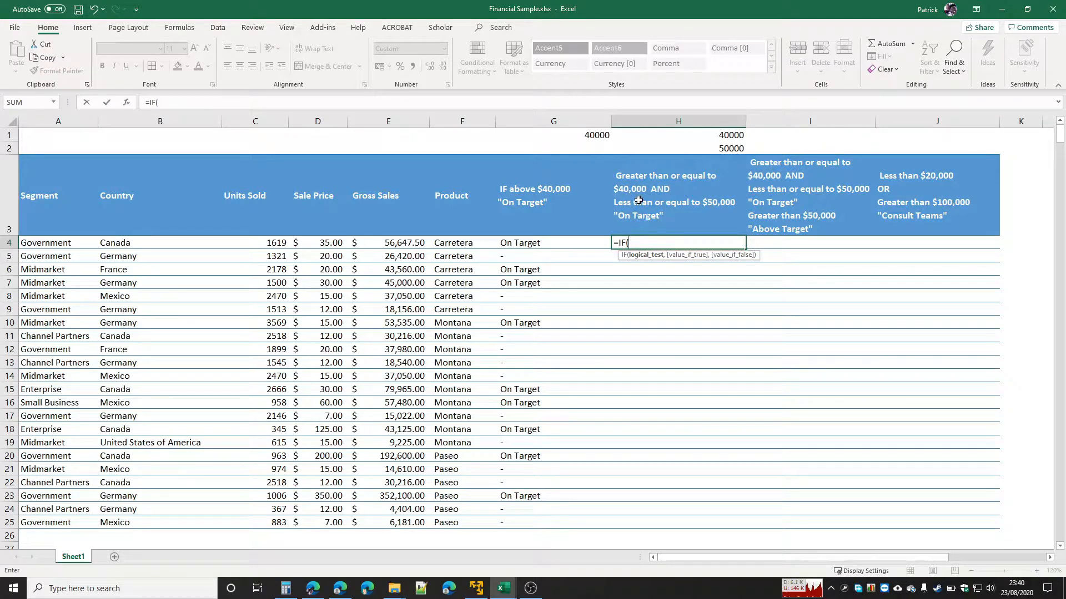
{"action": "type", "text": "A"}
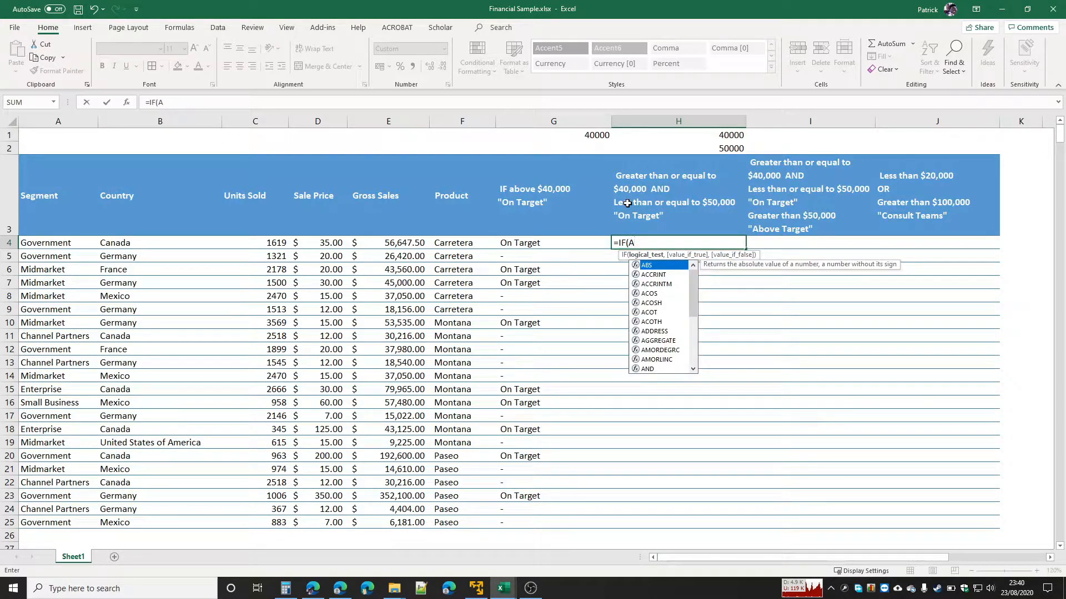
{"action": "type", "text": "ND"}
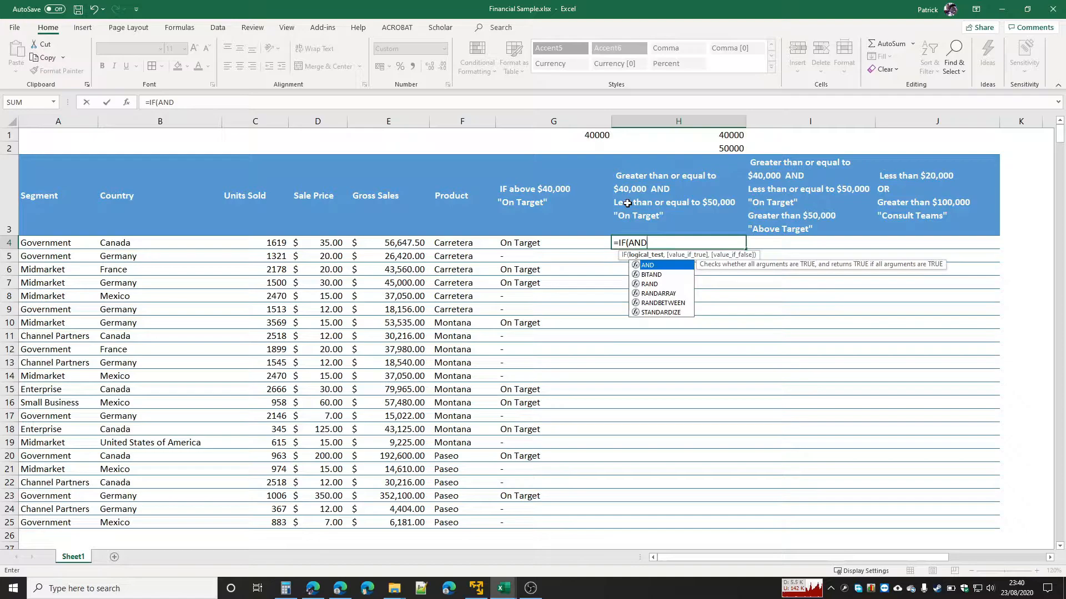
{"action": "type", "text": "("}
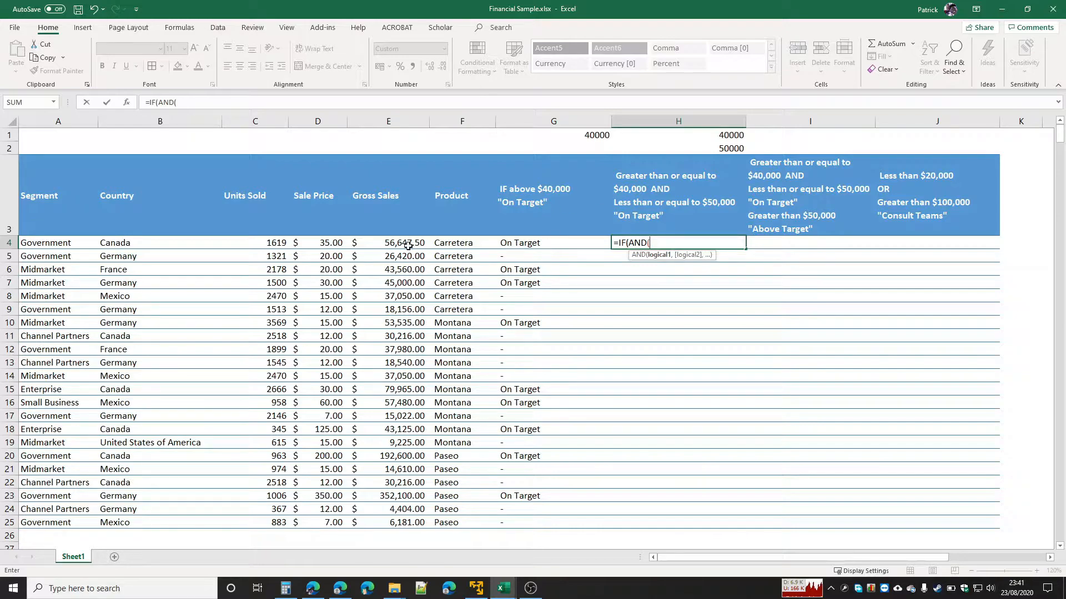
{"action": "left_click", "coordinate": [408, 245]}
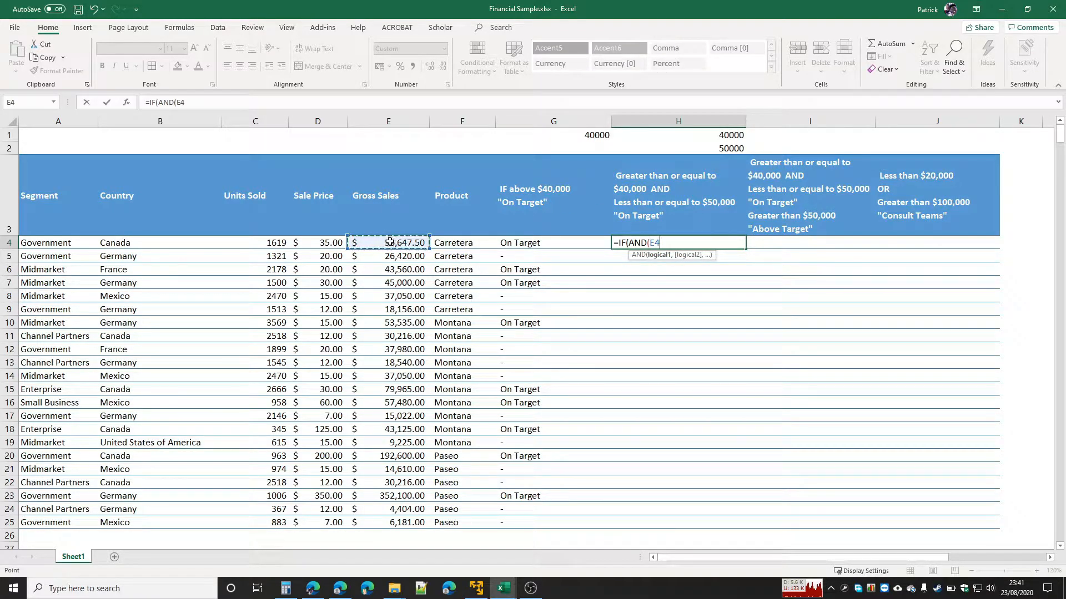
{"action": "type", "text": ">="}
{"action": "left_click", "coordinate": [721, 136]}
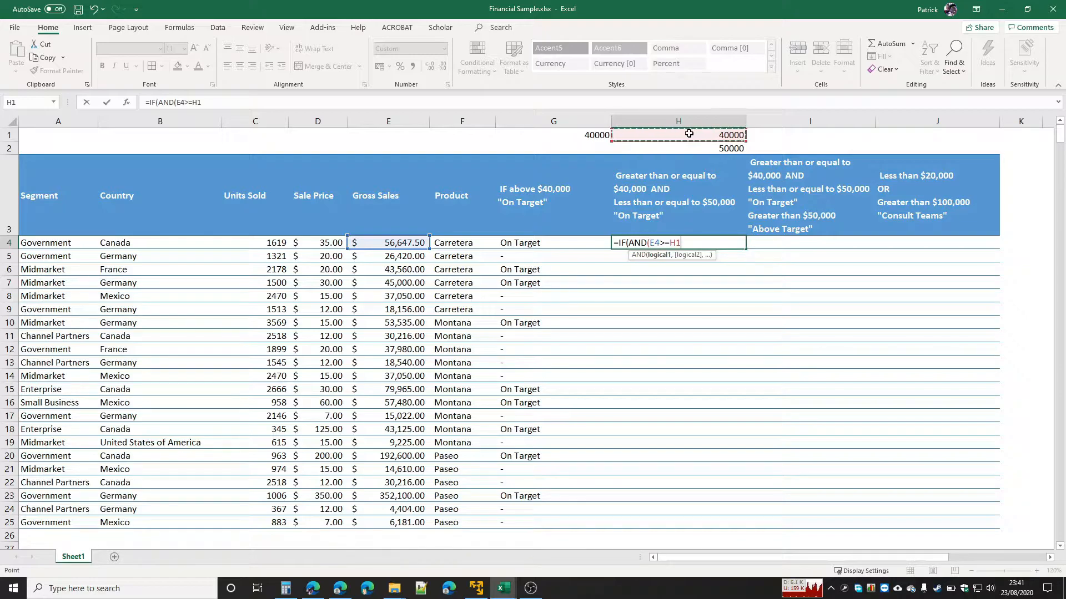
{"action": "key", "text": "F4"}
{"action": "type", "text": ","}
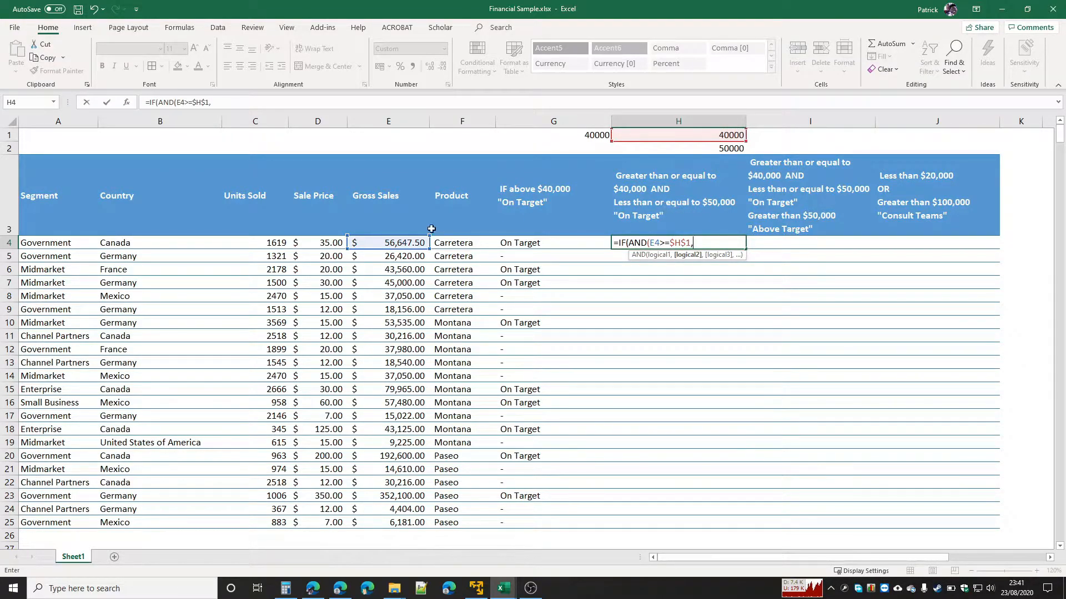
Step: Add E4<=$H$2 as the second AND condition in the H4 formula and close the AND test
{"action": "left_click", "coordinate": [377, 239]}
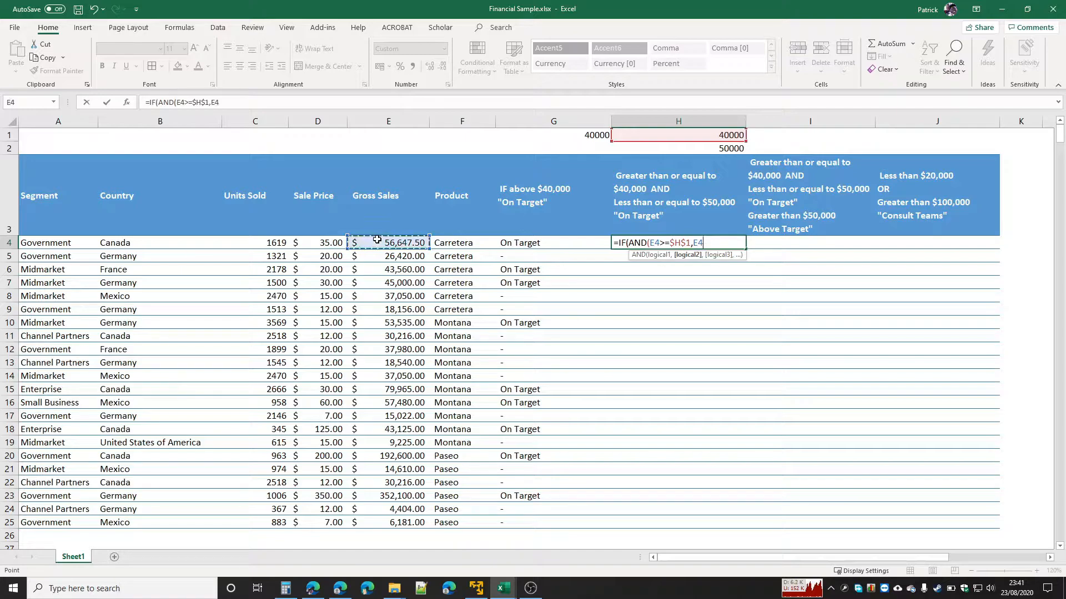
{"action": "type", "text": "<="}
{"action": "left_click", "coordinate": [728, 151]}
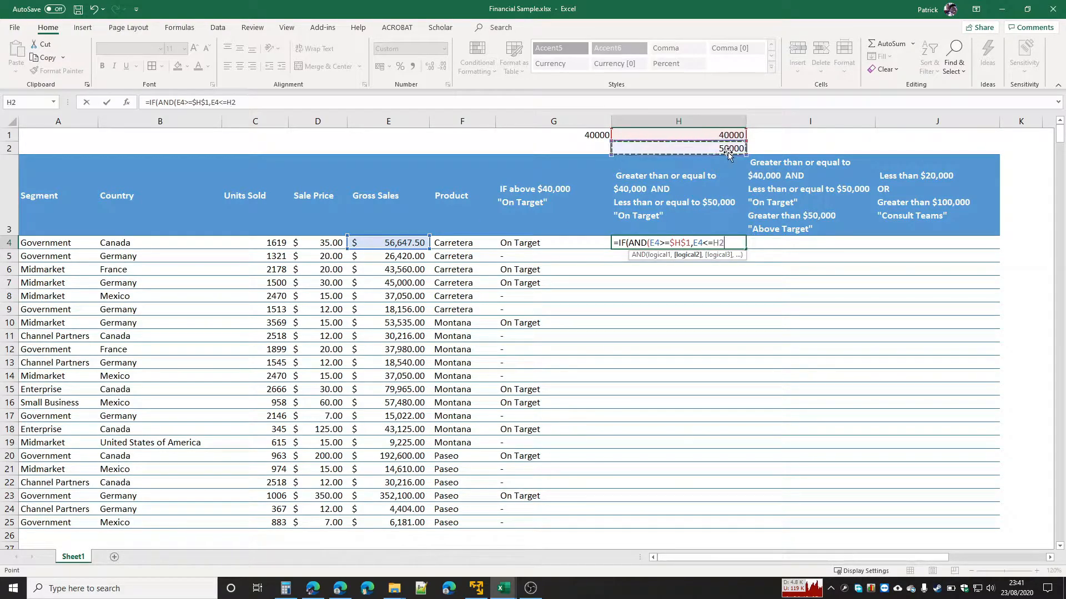
{"action": "key", "text": "F4"}
{"action": "type", "text": ")"}
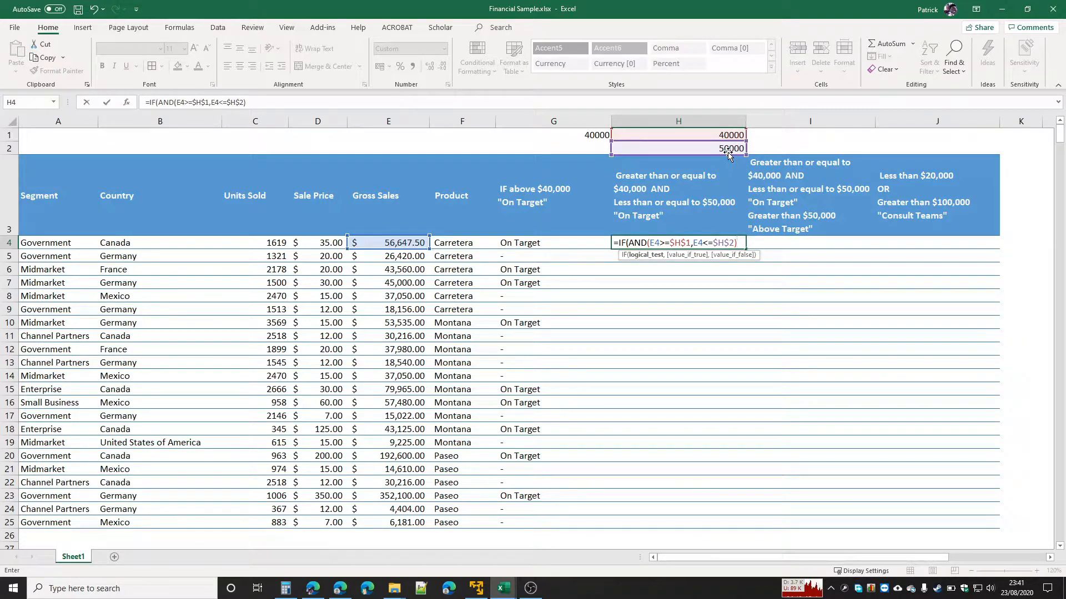
{"action": "type", "text": ","}
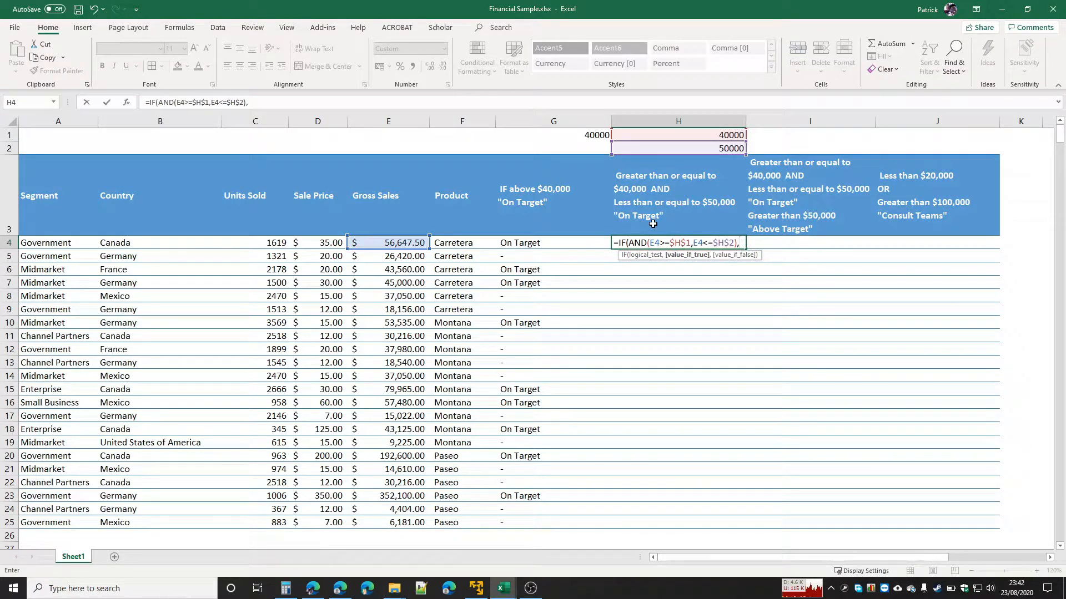
Step: Complete the H4 formula so it returns "On Target" if true and "-" if false
{"action": "type", "text": "on T"}
{"action": "key", "text": "BackSpace"}
{"action": "key", "text": "BackSpace"}
{"action": "key", "text": "BackSpace"}
{"action": "key", "text": "BackSpace"}
{"action": "key", "text": "BackSpace"}
{"action": "key", "text": "BackSpace"}
{"action": "type", "text": "On"}
{"action": "key", "text": "BackSpace"}
{"action": "key", "text": "BackSpace"}
{"action": "type", "text": "get\","}
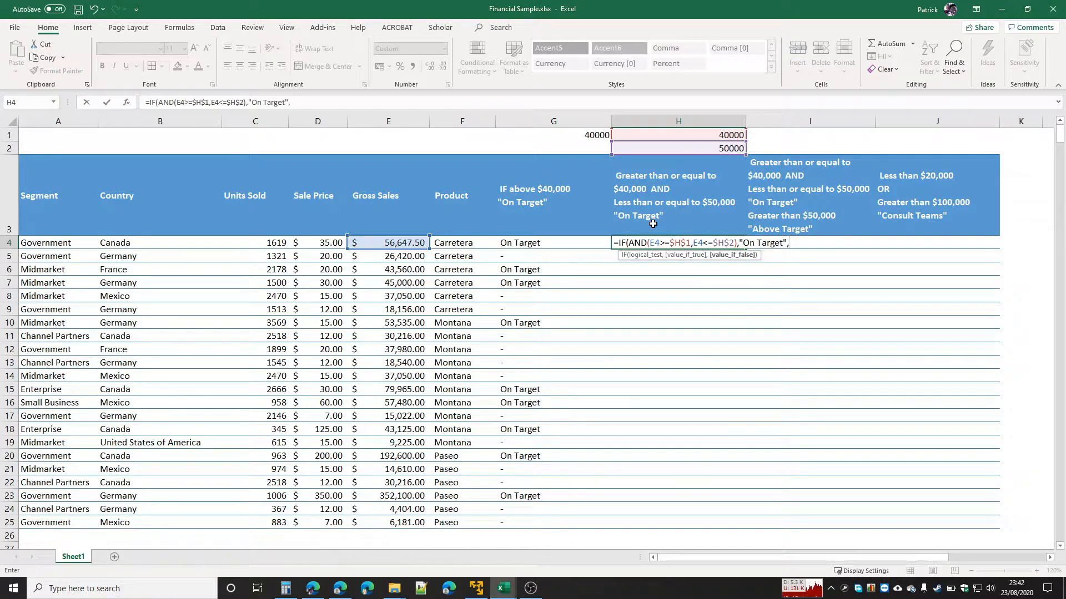
{"action": "type", "text": "\"-\")"}
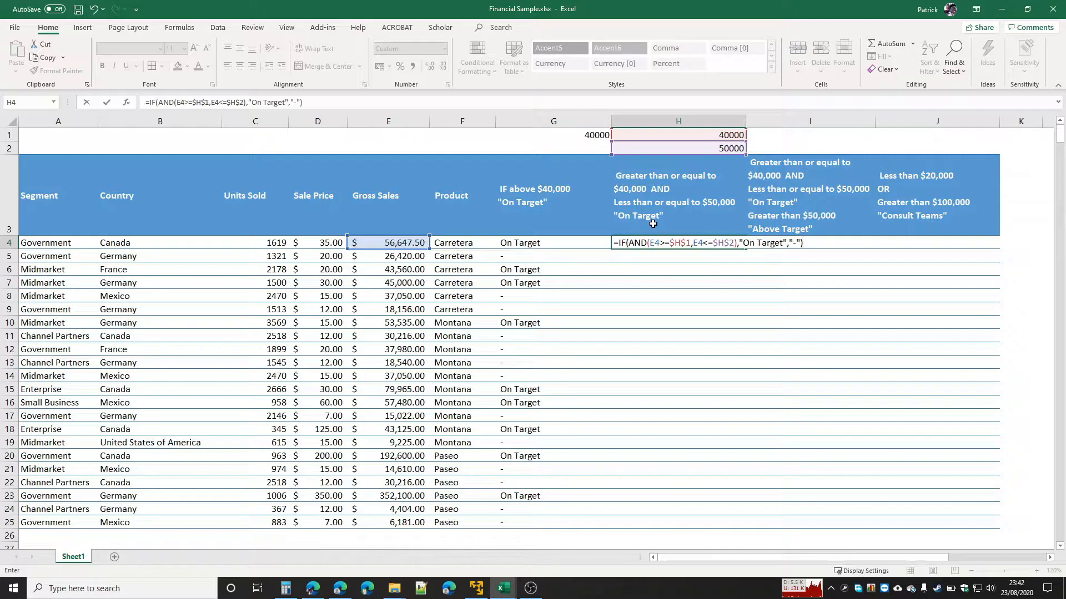
{"action": "key", "text": "Return"}
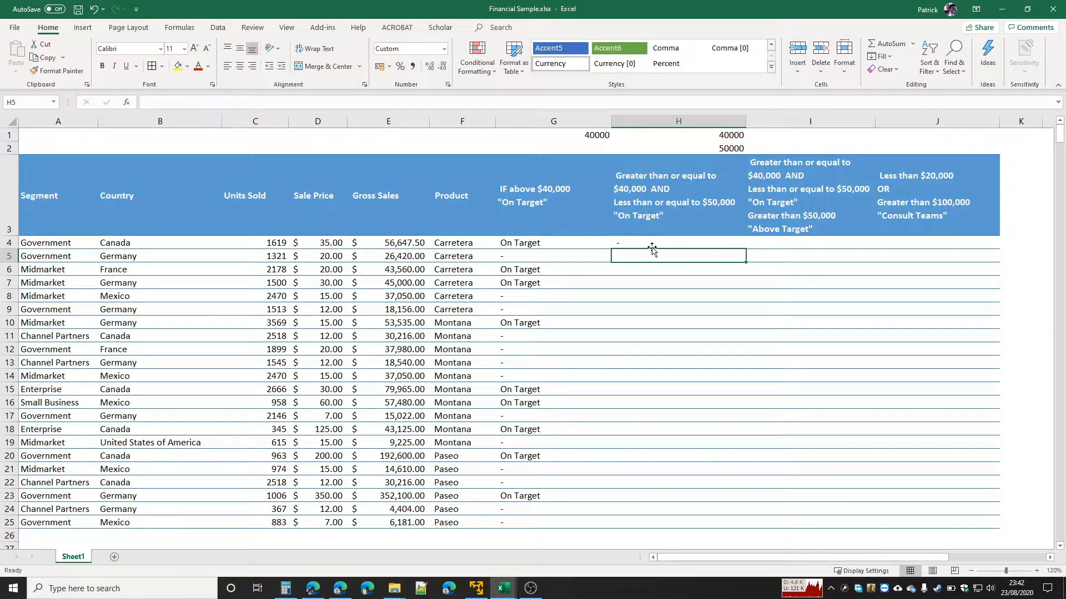
Step: Fill the H4 IF/AND formula down column H through the last data row, row 25
{"action": "left_click", "coordinate": [658, 244]}
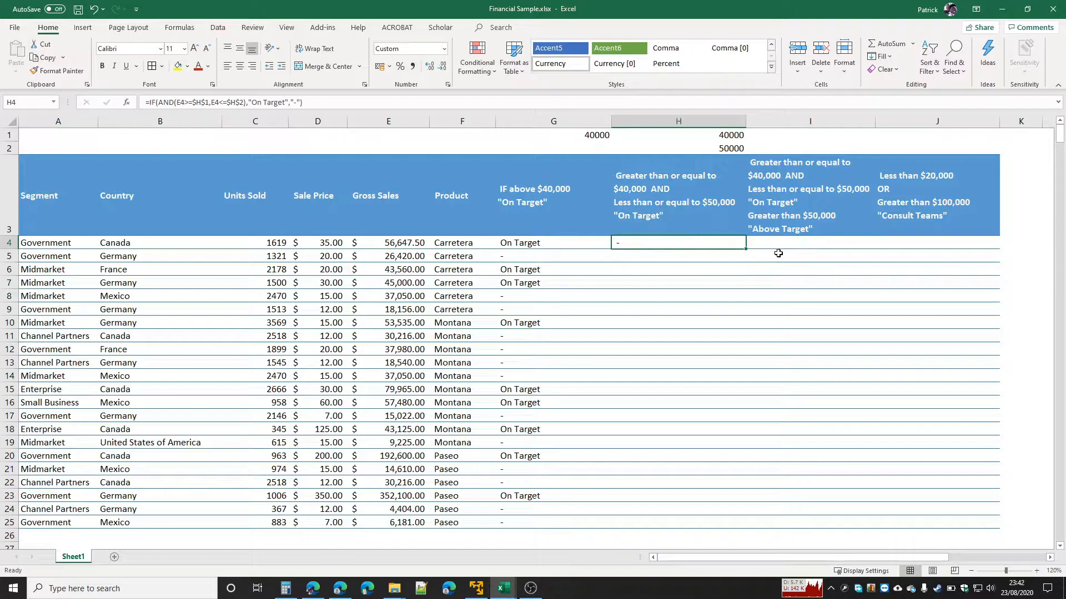
{"action": "double_click", "coordinate": [746, 251]}
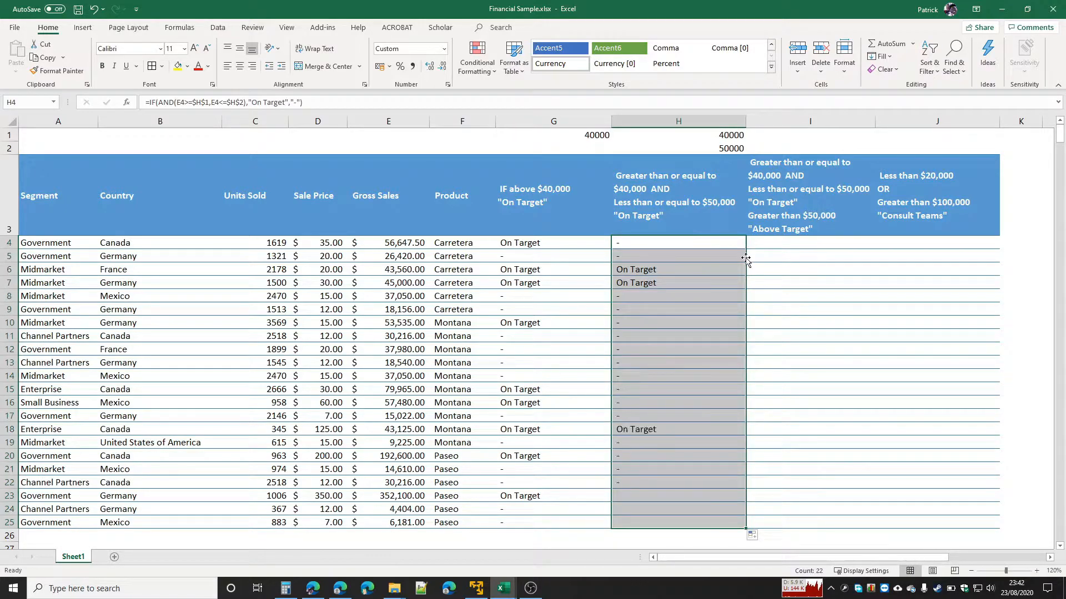
{"action": "left_click", "coordinate": [671, 243]}
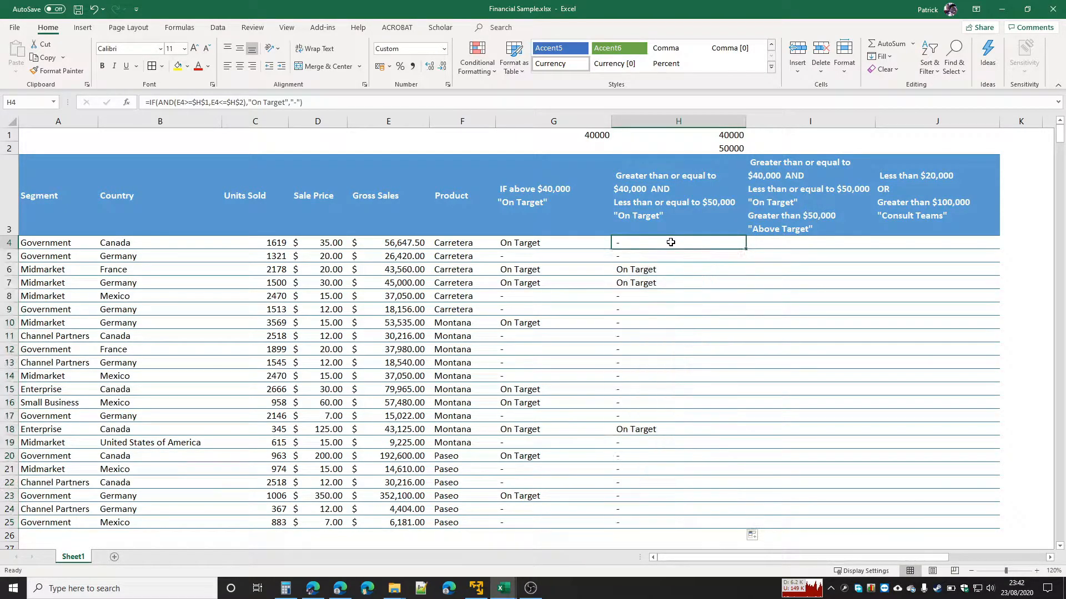
Step: Compare the column H results with the gross sales in column E for rows 4, 6, 7 and 18
{"action": "left_click", "coordinate": [383, 246]}
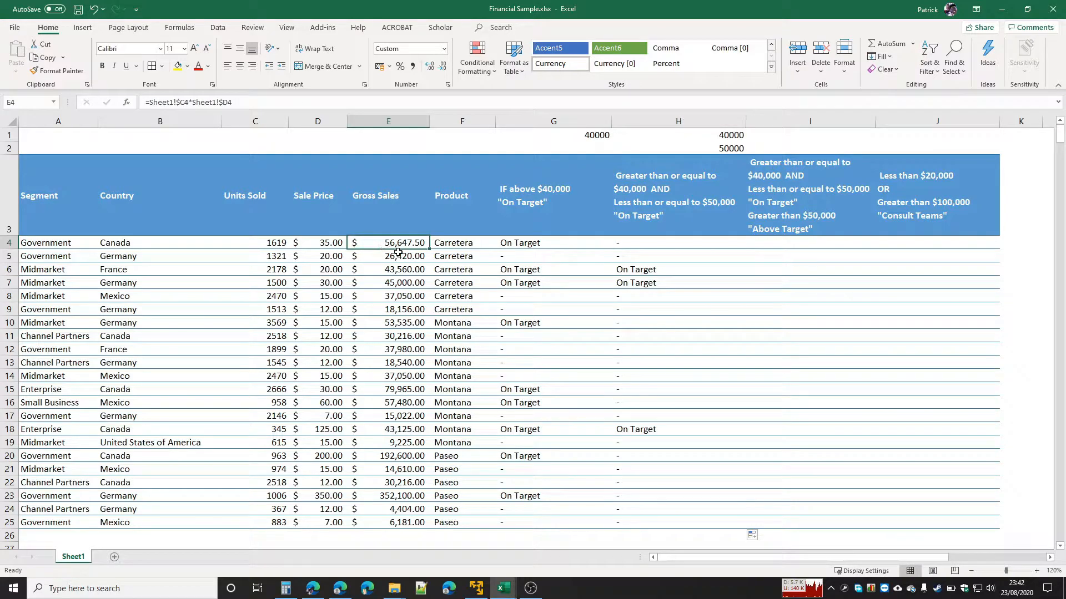
{"action": "left_click", "coordinate": [663, 246]}
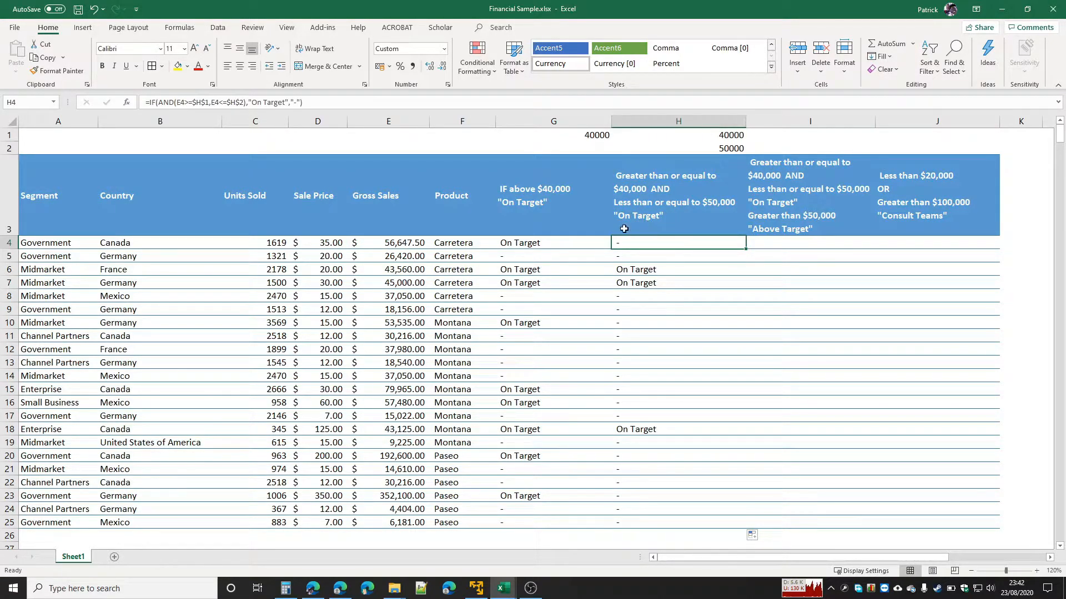
{"action": "left_click", "coordinate": [649, 272]}
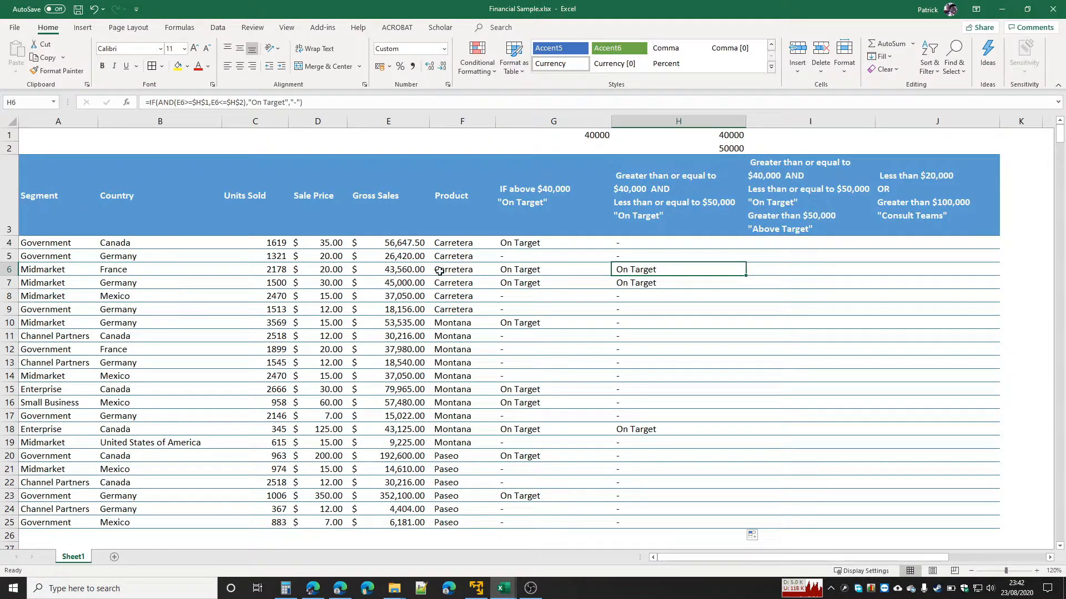
{"action": "left_click", "coordinate": [417, 271]}
{"action": "left_click", "coordinate": [415, 284]}
{"action": "left_click", "coordinate": [480, 431]}
{"action": "left_click", "coordinate": [662, 432]}
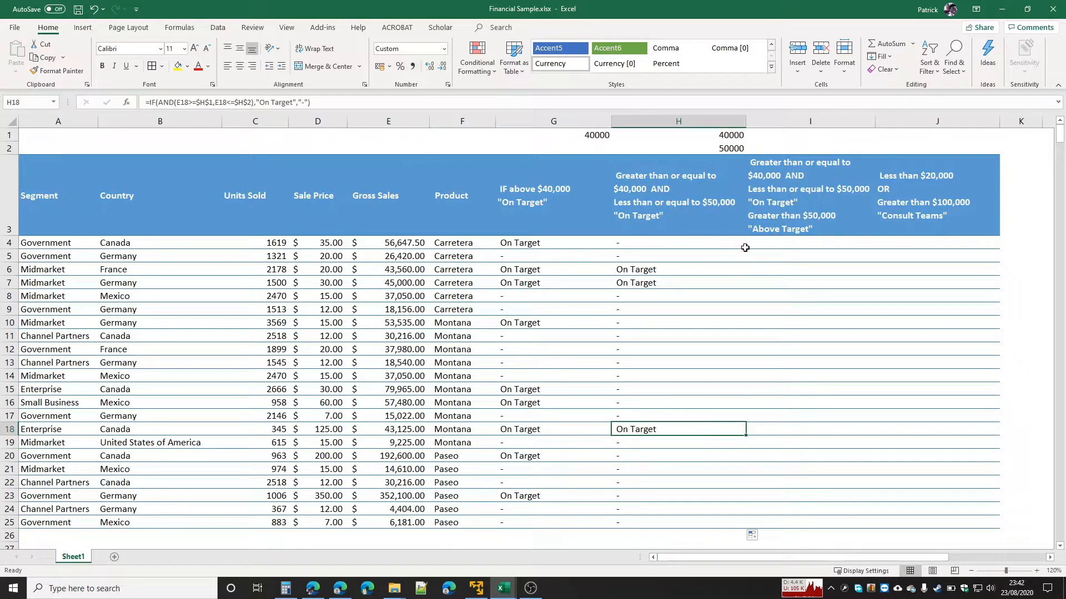
{"action": "left_click", "coordinate": [686, 242]}
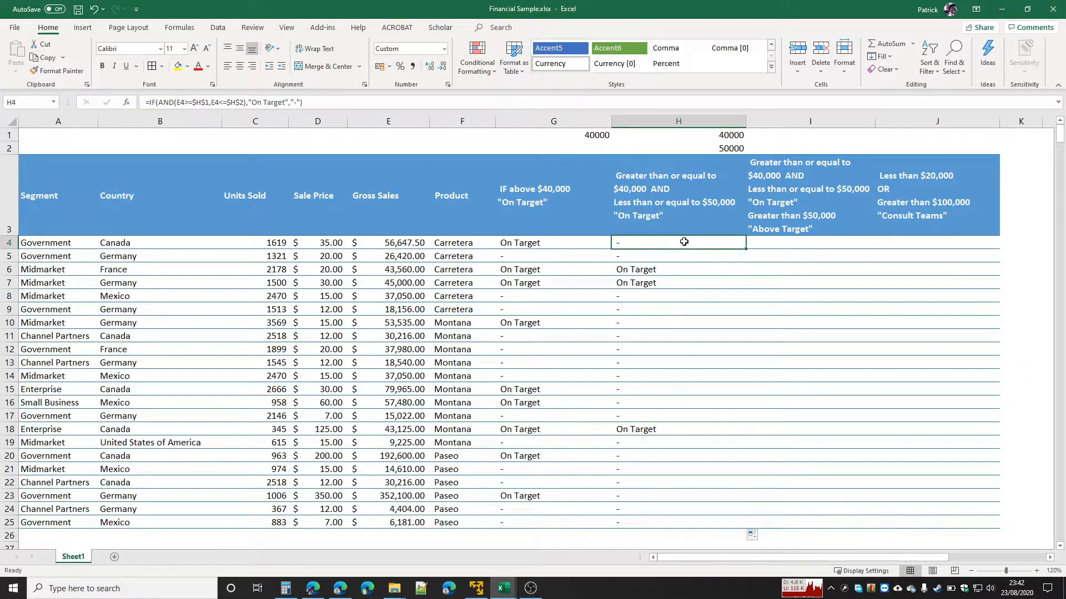
Step: Enter the lower limit 40000 in I1 and the upper limit 50000 in I2
{"action": "left_click", "coordinate": [757, 242]}
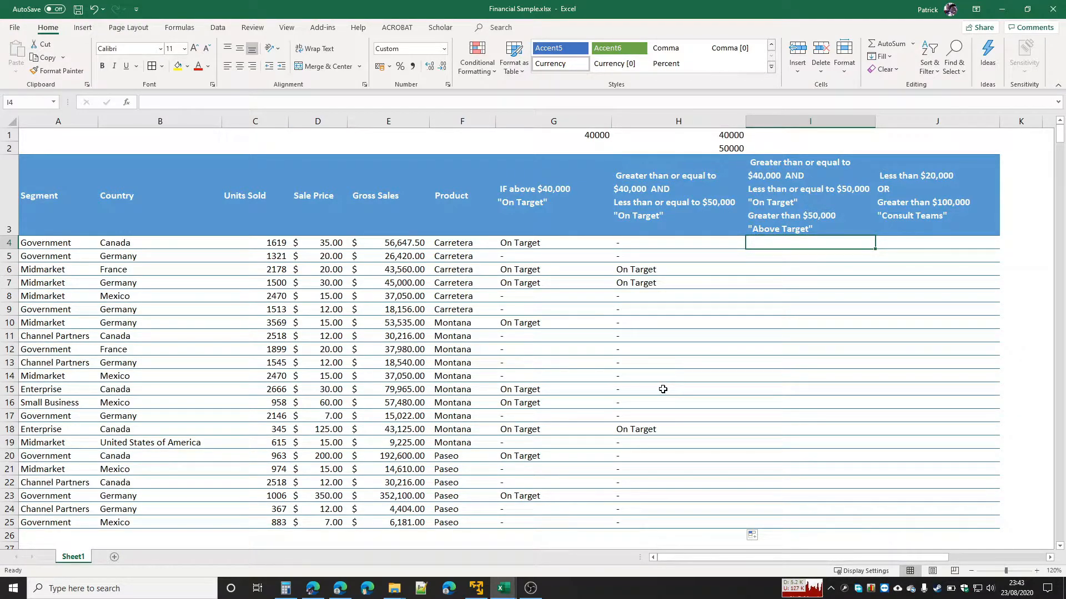
{"action": "left_click", "coordinate": [829, 136]}
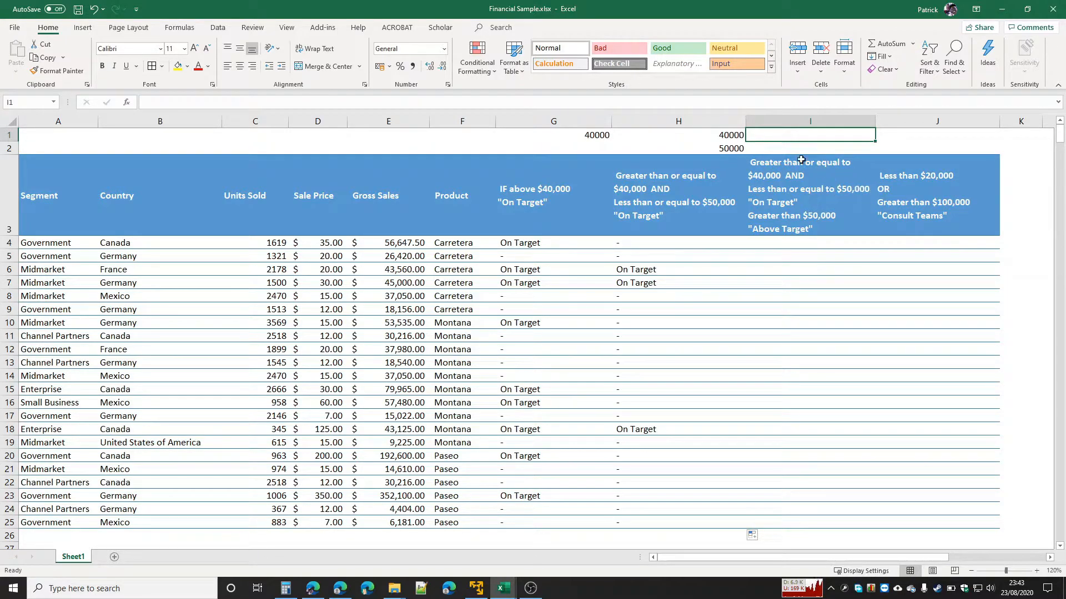
{"action": "type", "text": "40000"}
{"action": "key", "text": "Return"}
{"action": "type", "text": "500"}
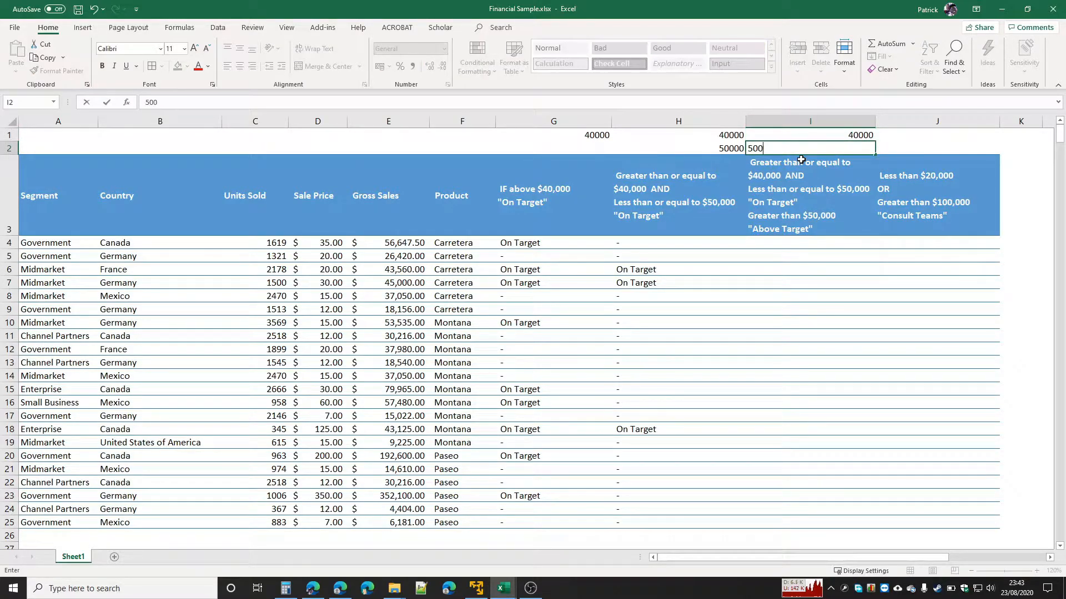
{"action": "type", "text": "00"}
{"action": "key", "text": "Return"}
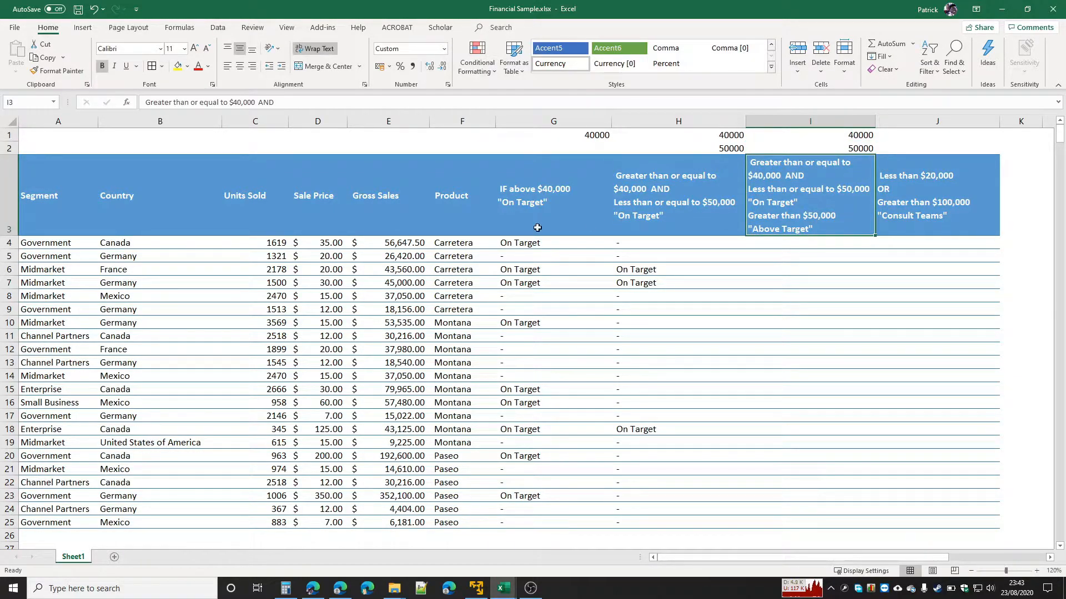
Step: Begin an IF formula in I4 with an AND test whose first condition is E4>=$I$1, using an absolute reference
{"action": "left_click", "coordinate": [802, 243]}
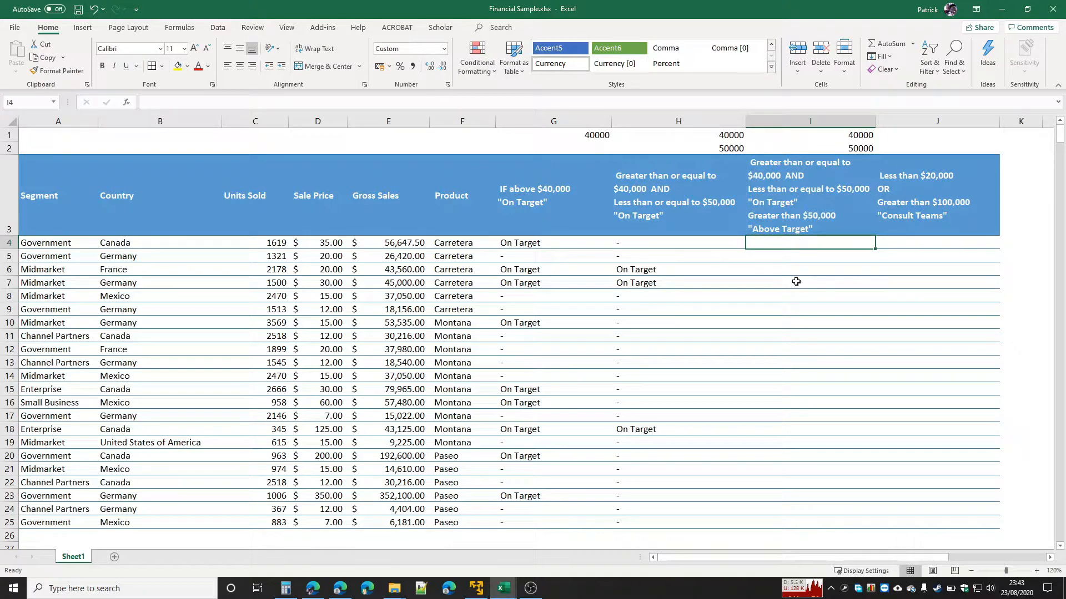
{"action": "type", "text": "=if"}
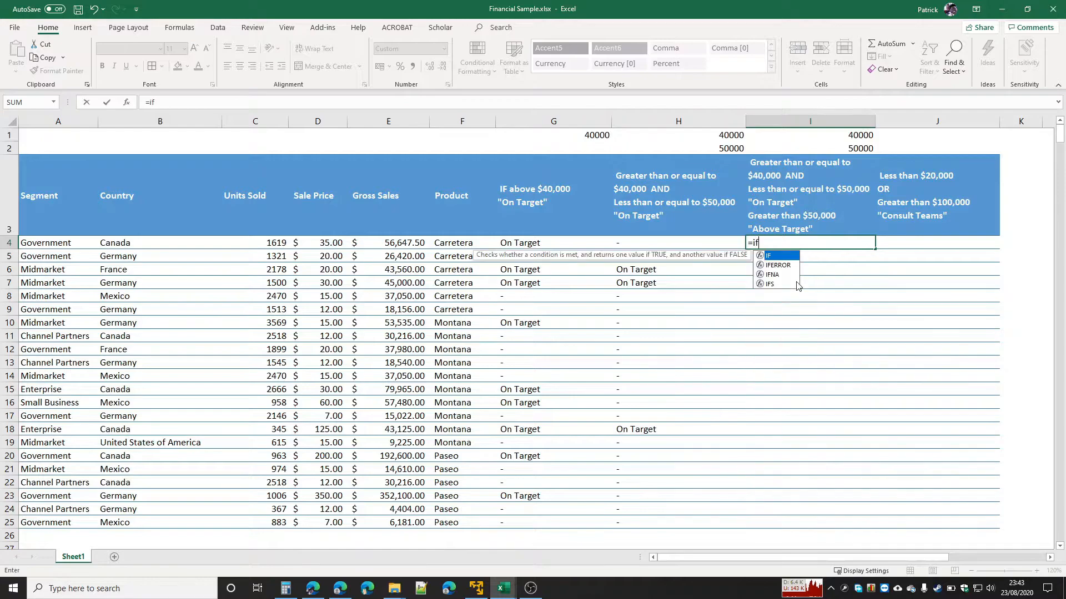
{"action": "key", "text": "Tab"}
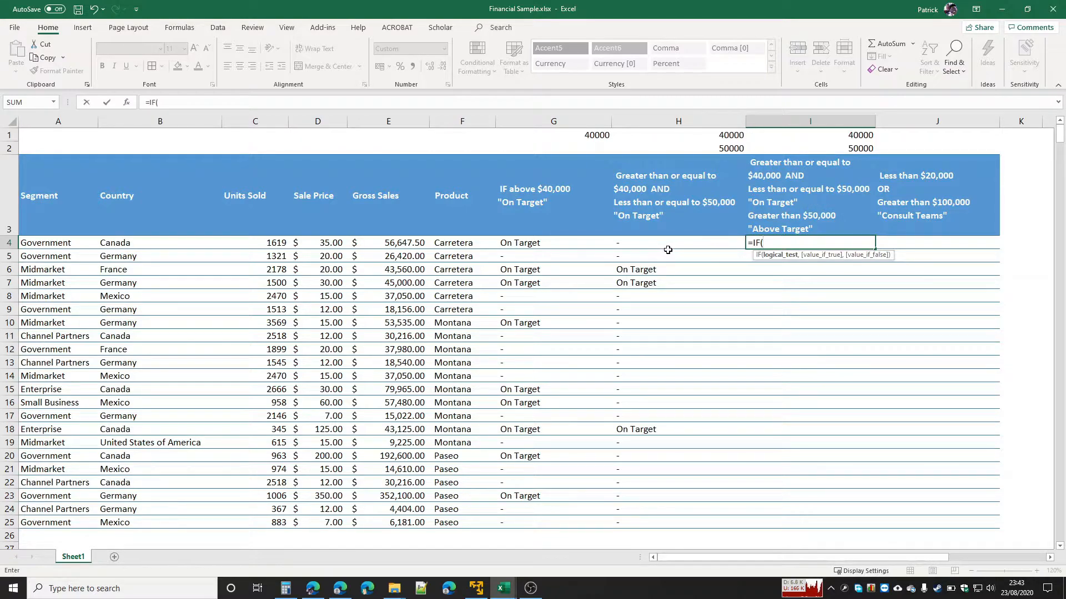
{"action": "type", "text": "AND"}
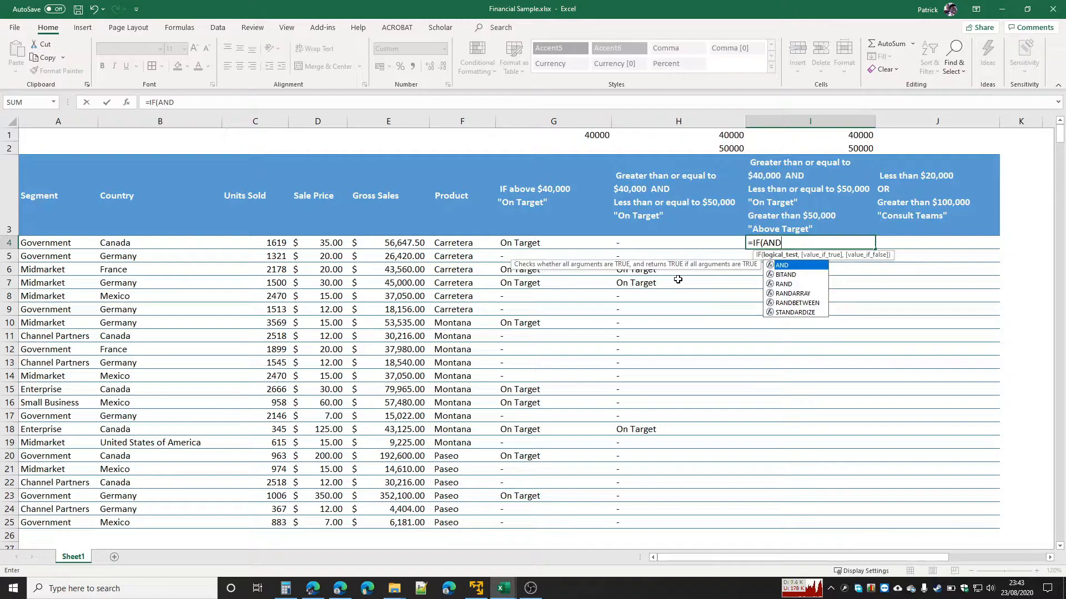
{"action": "type", "text": "("}
{"action": "left_click", "coordinate": [396, 241]}
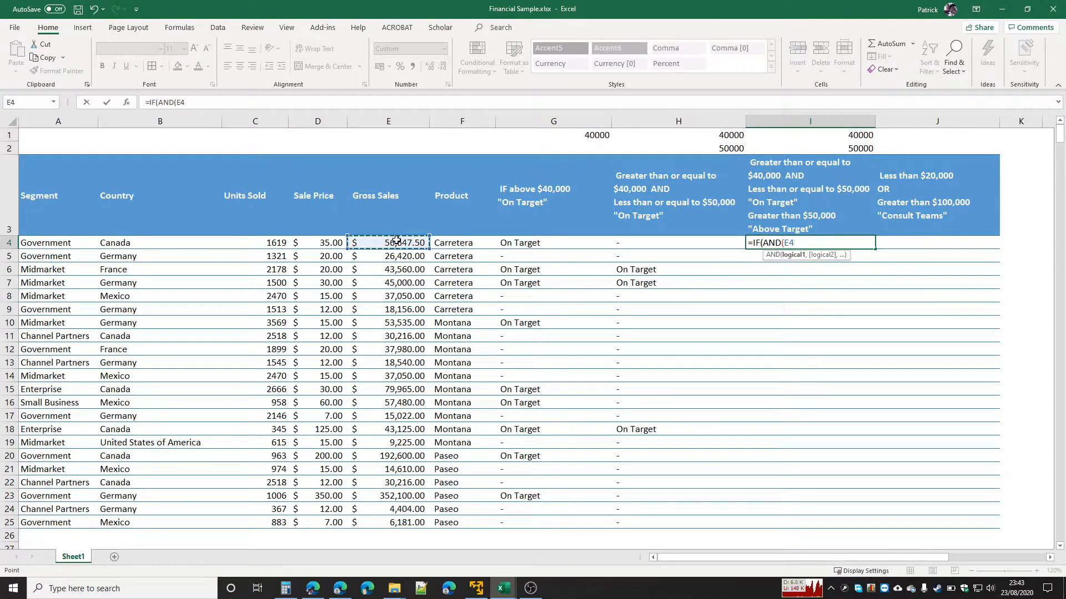
{"action": "type", "text": ">="}
{"action": "left_click", "coordinate": [811, 135]}
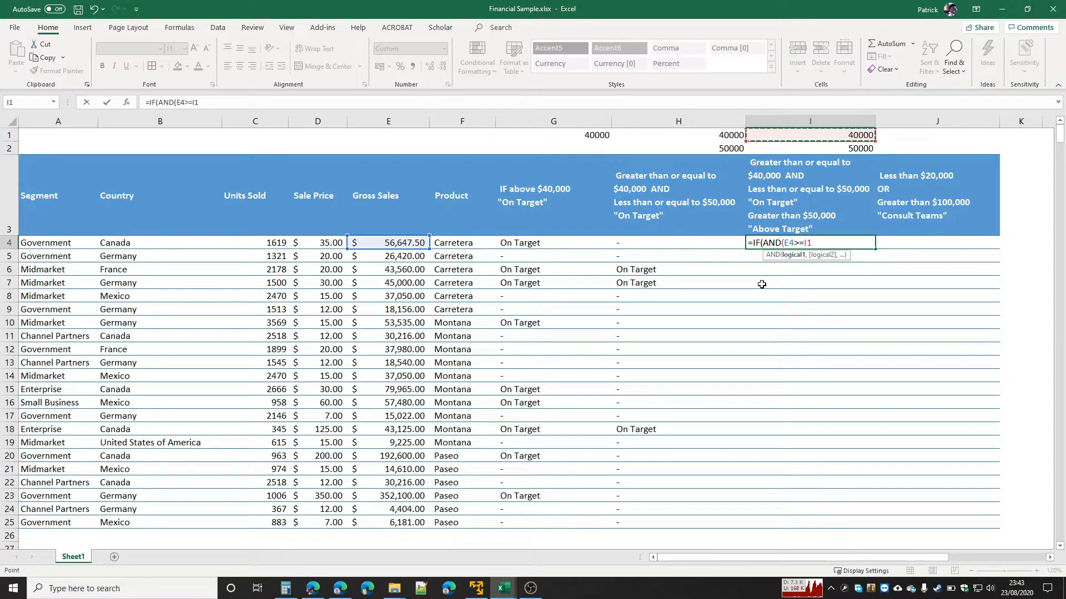
{"action": "key", "text": "F4"}
{"action": "type", "text": ","}
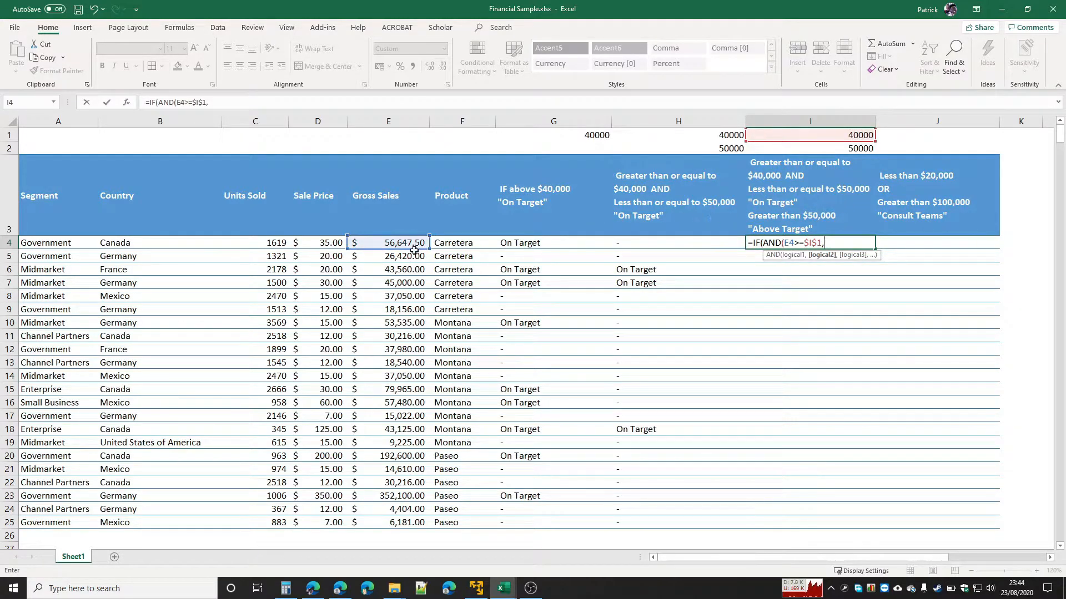
Step: Complete the AND test in the I4 formula with E4<=$I$2 and set "On Target" as the value if true
{"action": "left_click", "coordinate": [410, 243]}
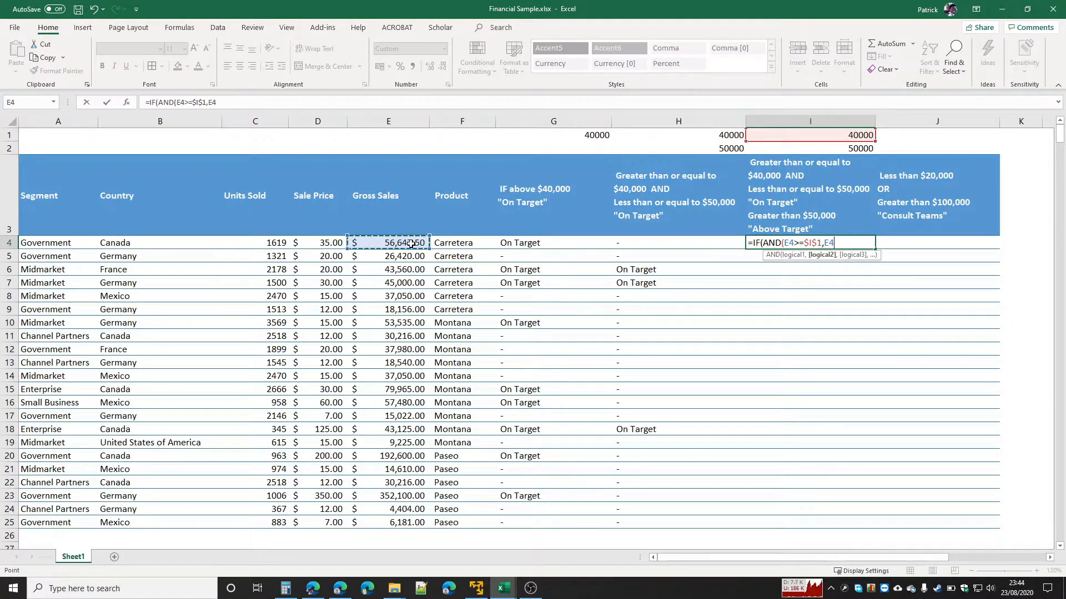
{"action": "type", "text": "<="}
{"action": "left_click", "coordinate": [749, 148]}
{"action": "key", "text": "F4"}
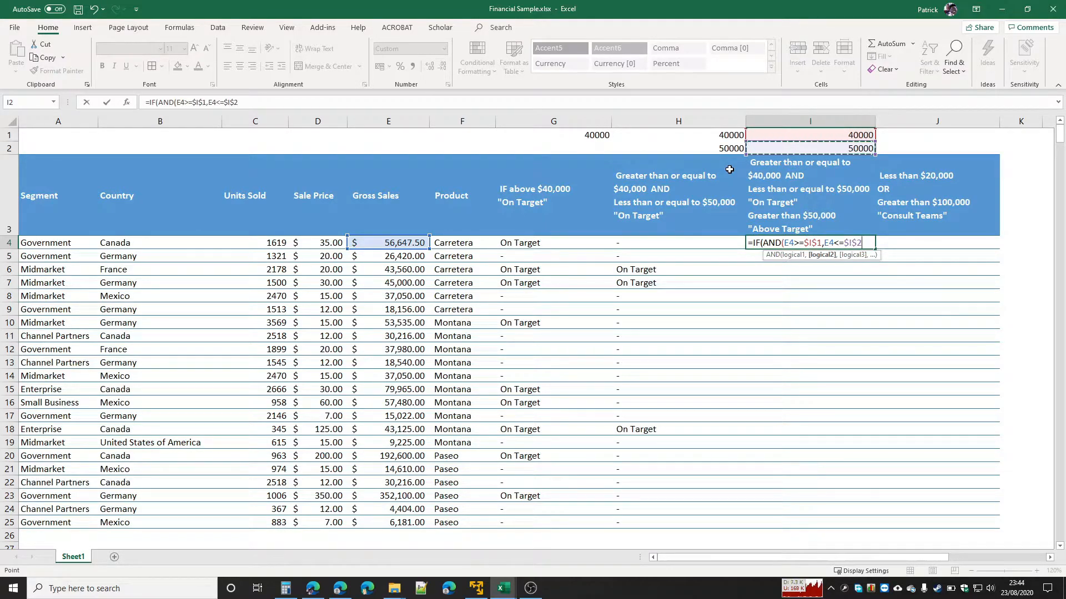
{"action": "type", "text": ")"}
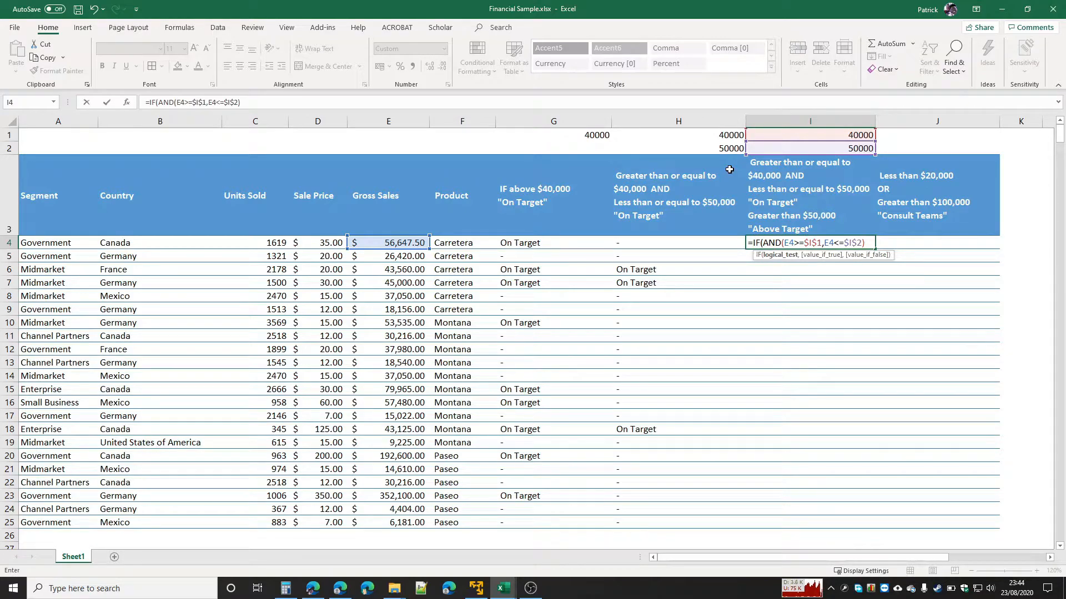
{"action": "type", "text": ","}
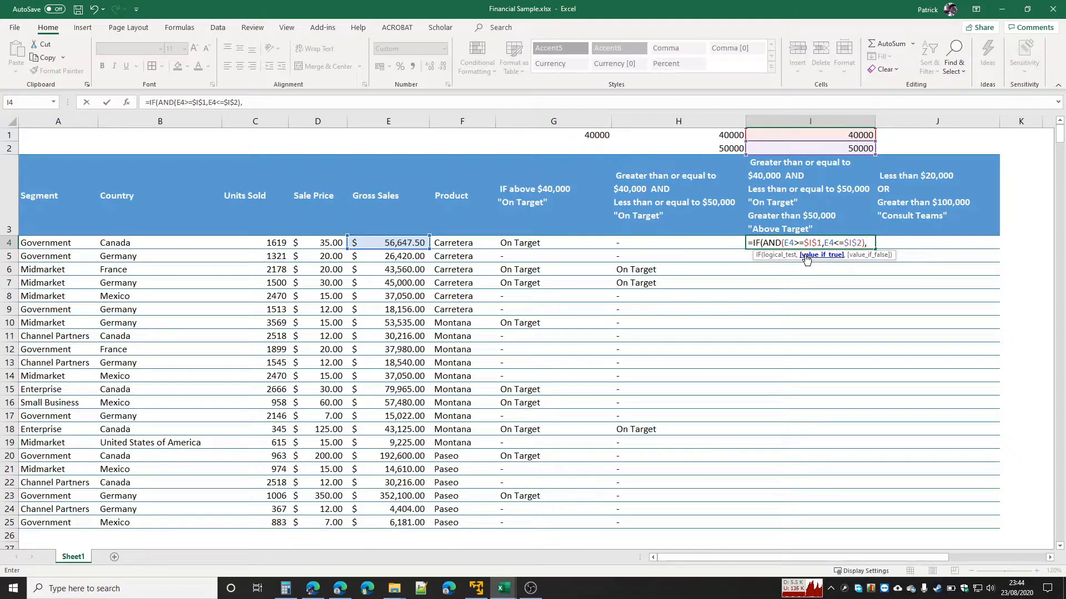
{"action": "type", "text": "\"On Target\","}
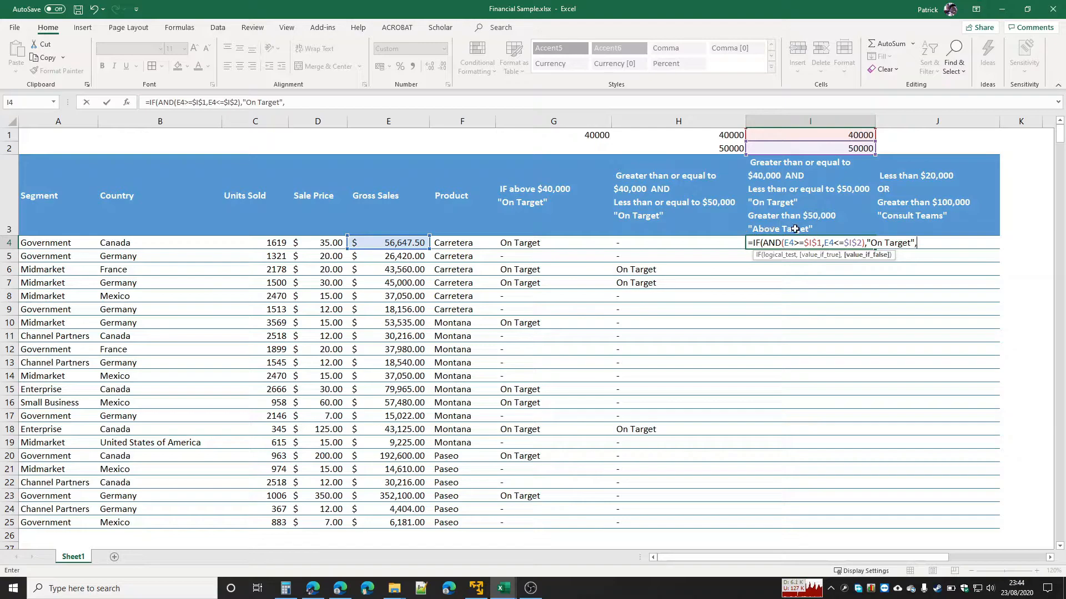
Step: Nest a second IF as the value if false in the I4 formula, testing E4>$I$2 with an absolute reference
{"action": "type", "text": "IF"}
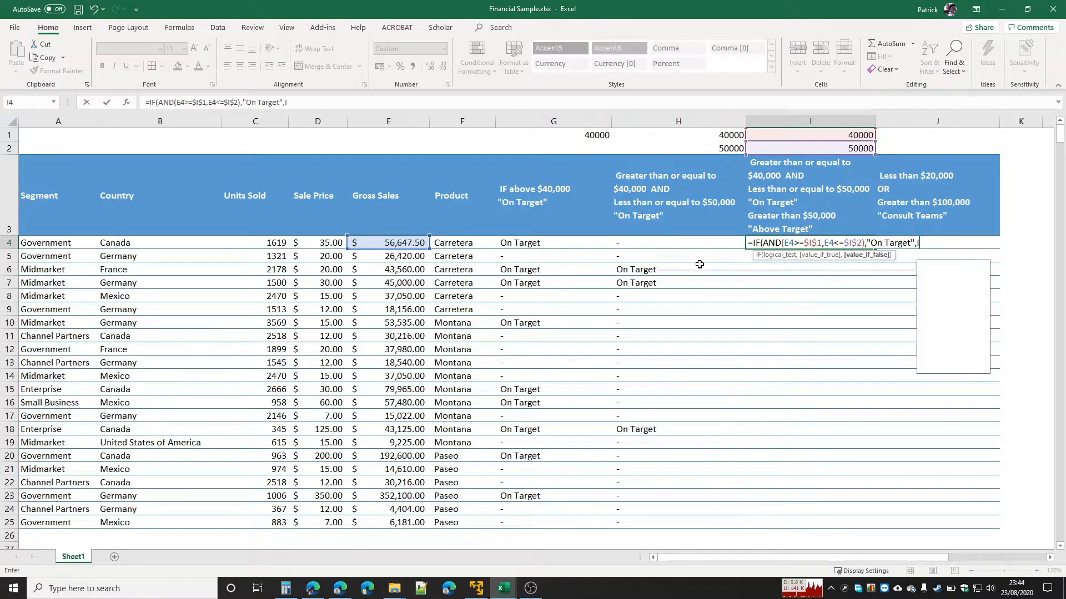
{"action": "type", "text": "("}
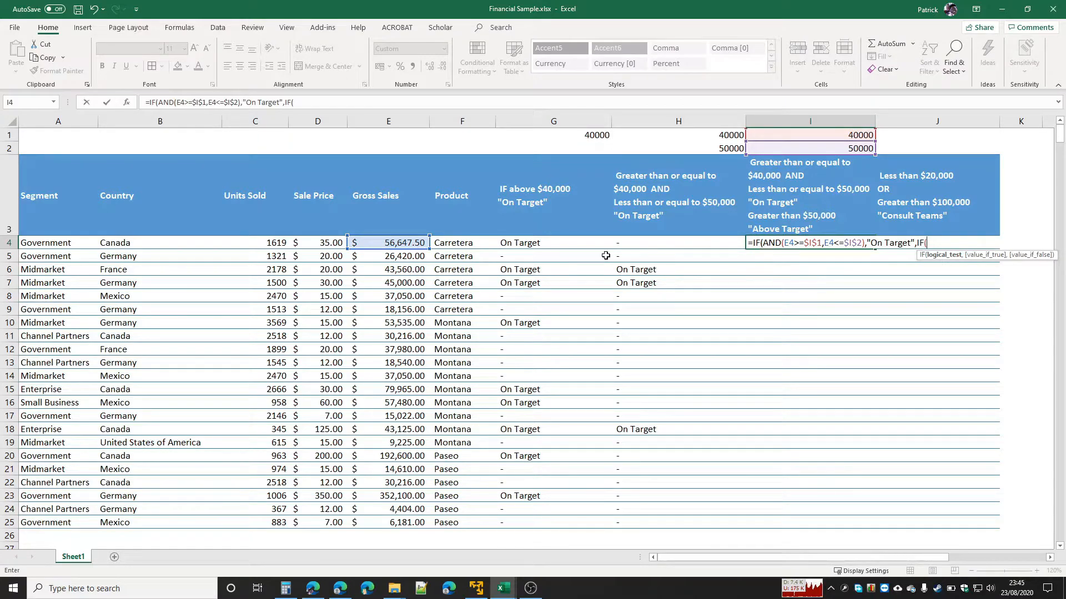
{"action": "left_click", "coordinate": [401, 242]}
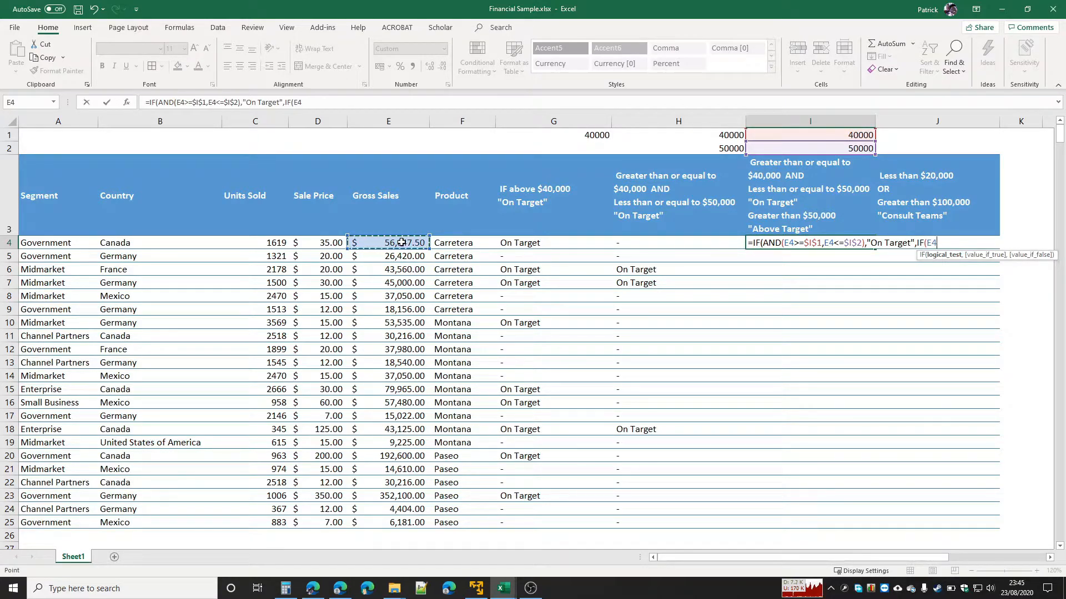
{"action": "type", "text": ">"}
{"action": "left_click", "coordinate": [839, 147]}
{"action": "key", "text": "F4"}
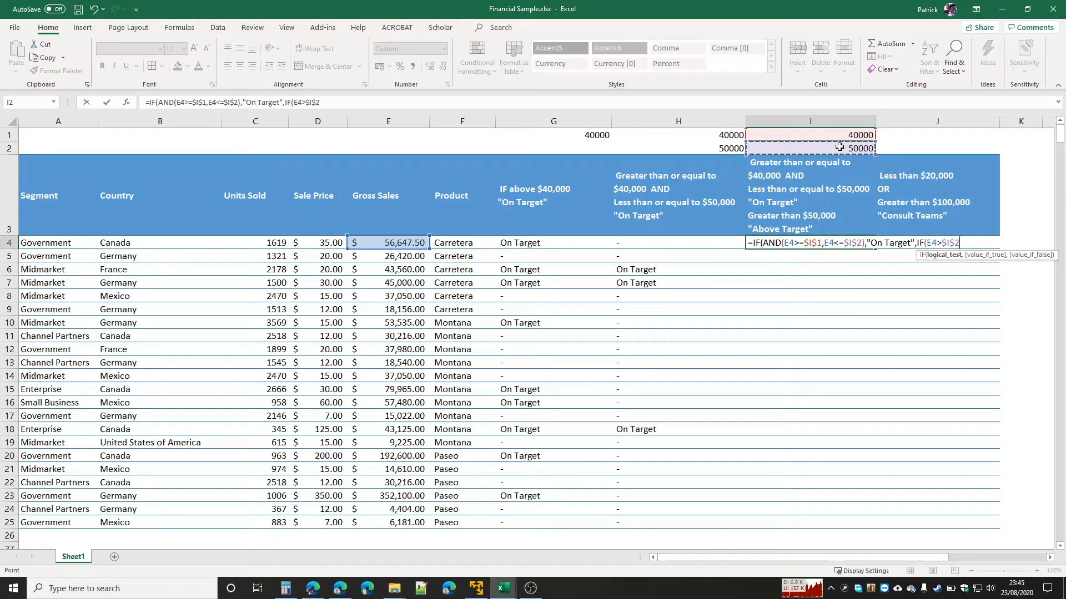
{"action": "type", "text": ","}
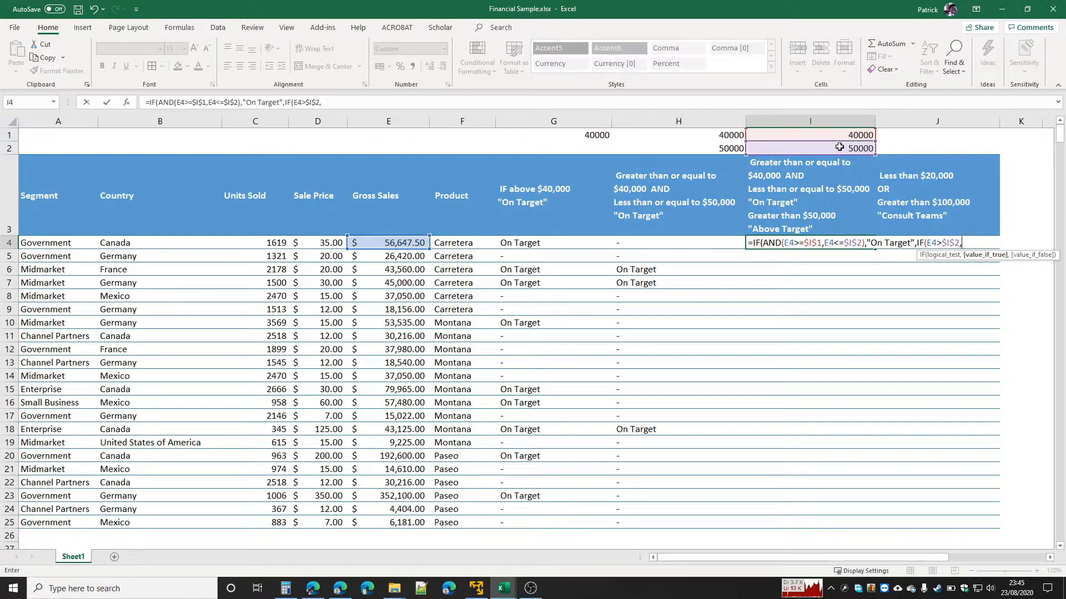
Step: Finish the nested IF in I4 with "Above Target" if true and "-" otherwise, close both IF functions and commit the formula
{"action": "type", "text": "\"Above Target"}
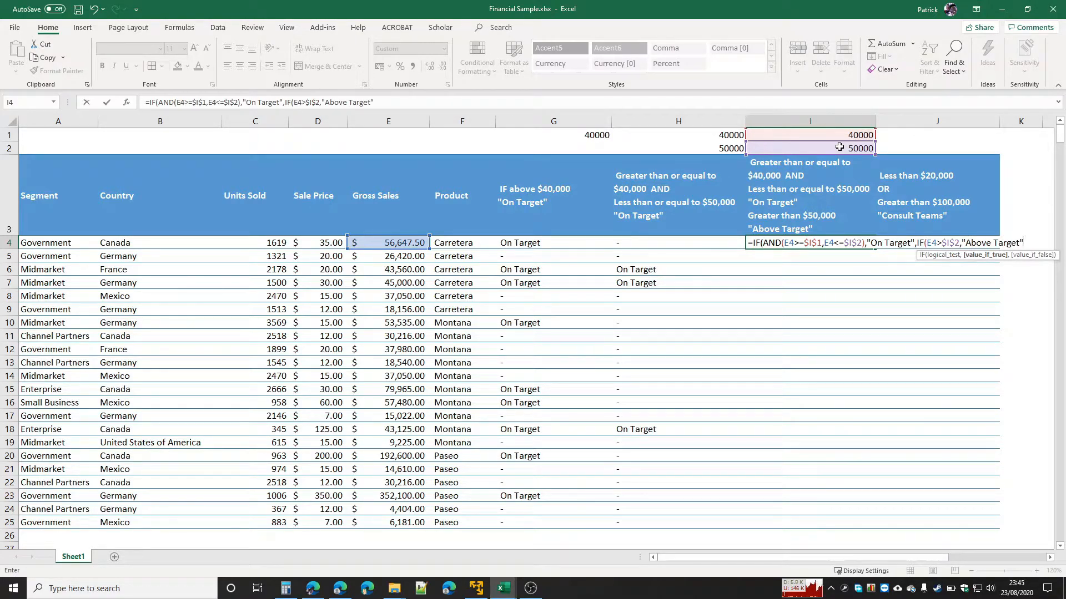
{"action": "type", "text": "\",\"-"}
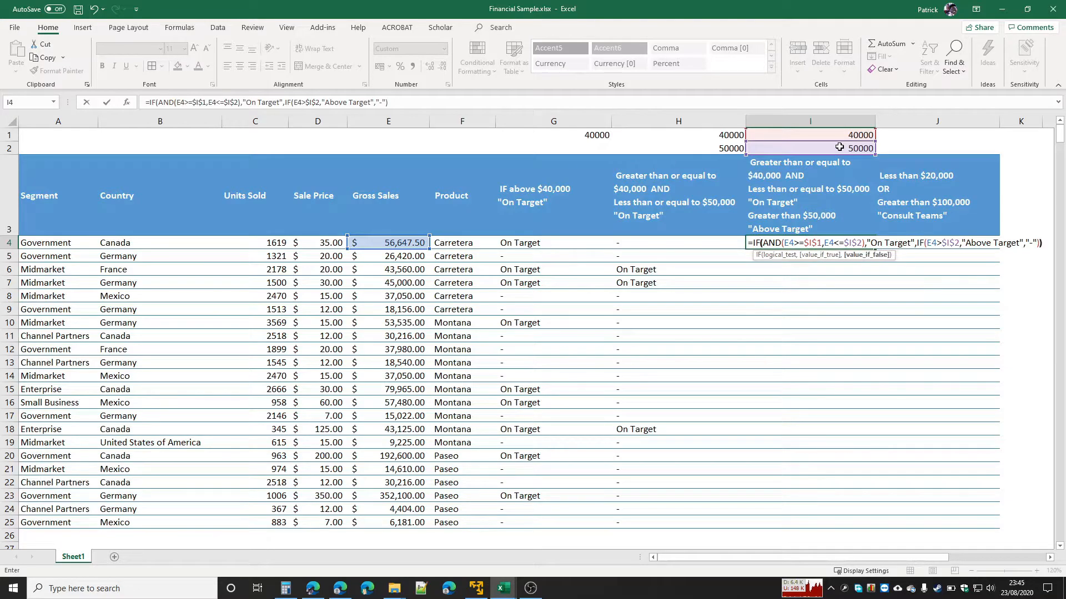
{"action": "type", "text": ")"}
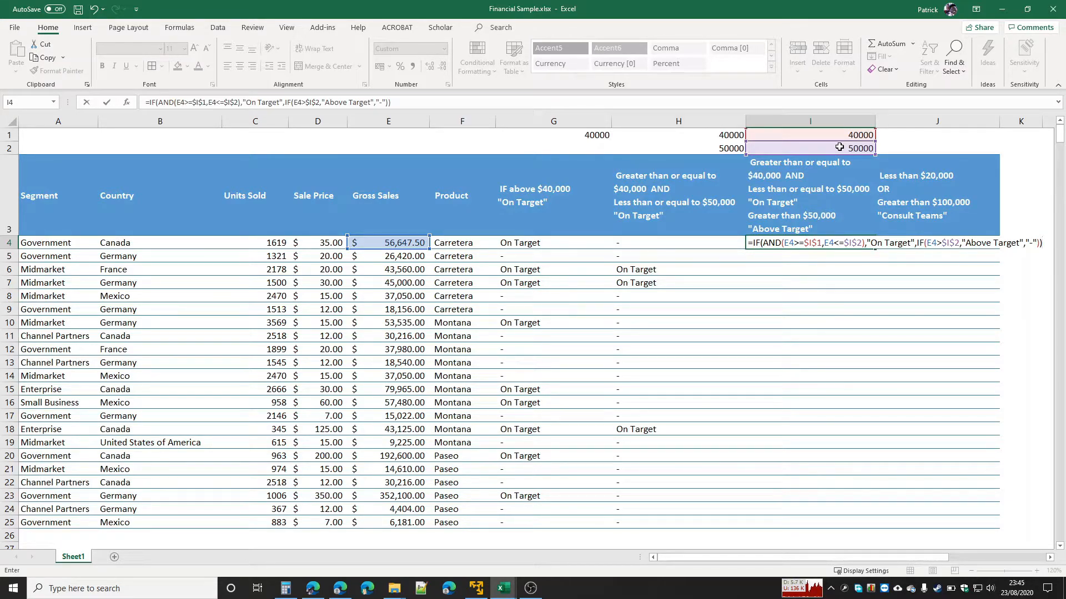
{"action": "key", "text": "BackSpace"}
{"action": "key", "text": "BackSpace"}
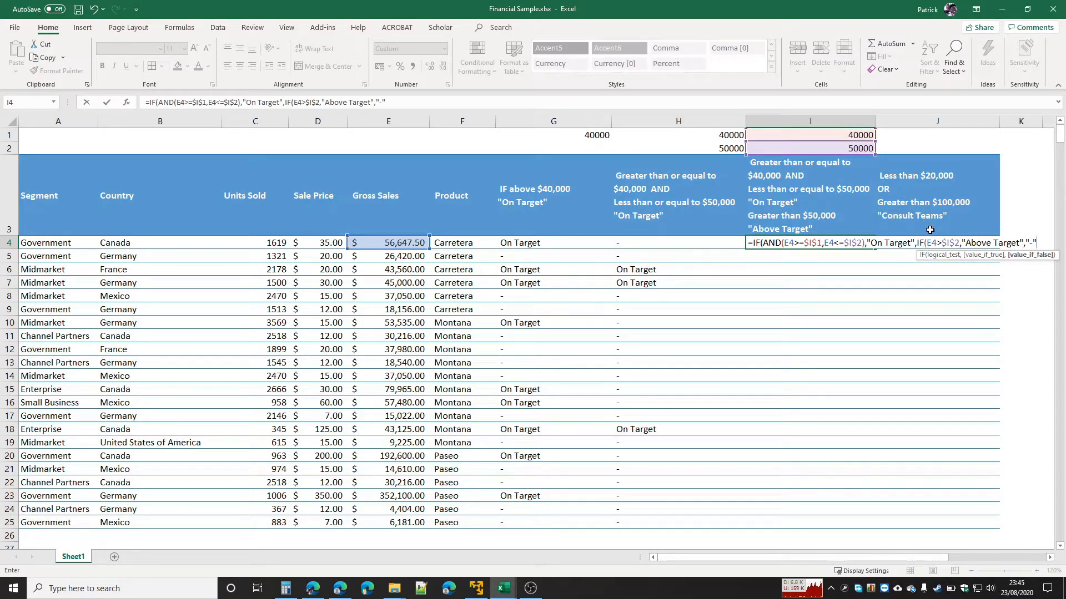
{"action": "type", "text": ")"}
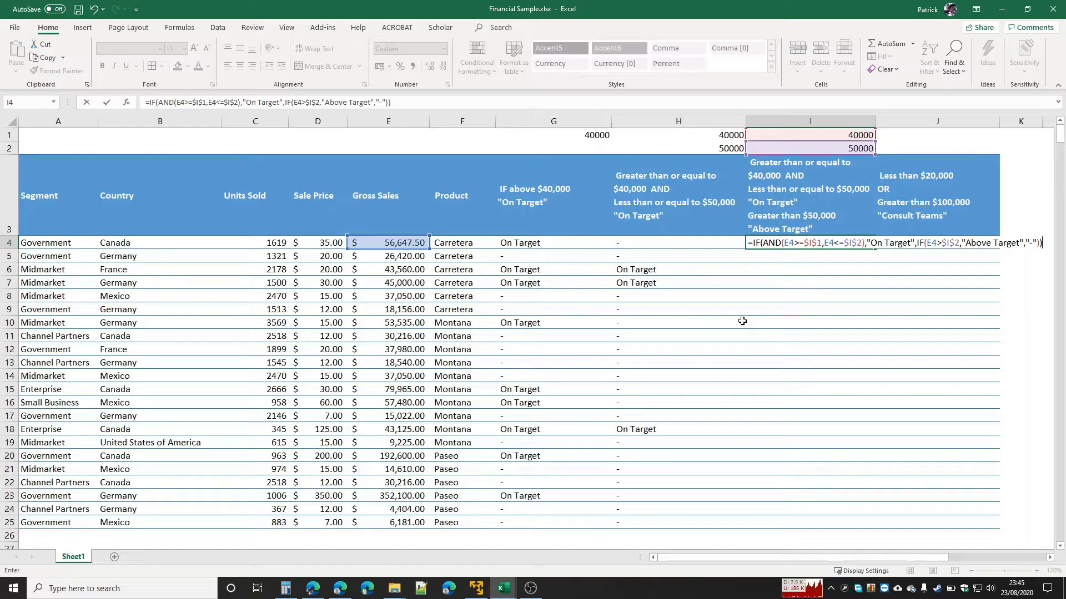
{"action": "key", "text": "Return"}
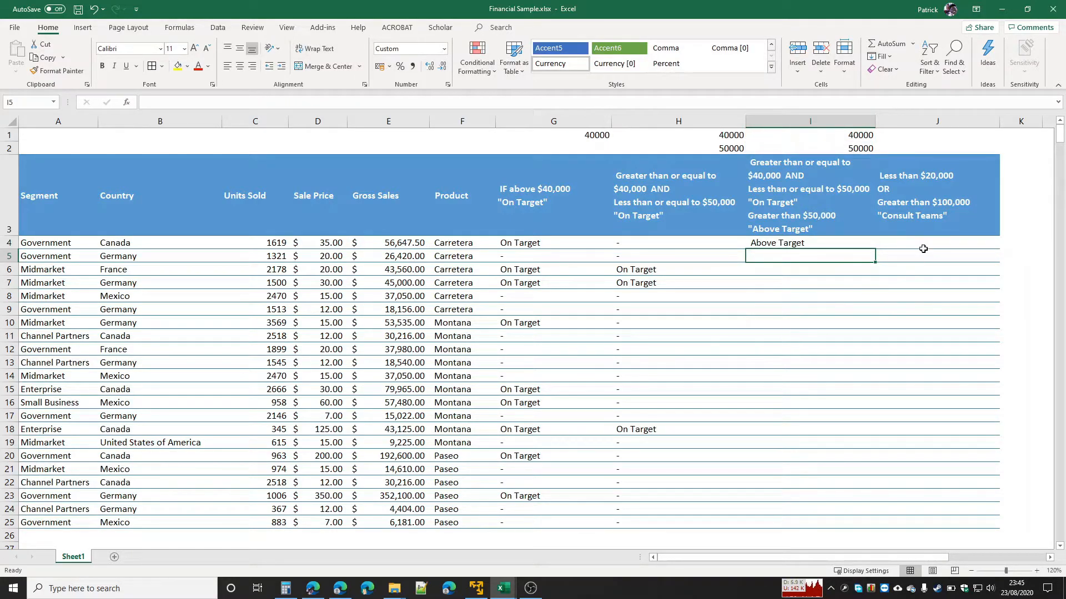
Step: Fill the nested IF formula from I4 down column I through the last data row, row 25
{"action": "left_click", "coordinate": [847, 240]}
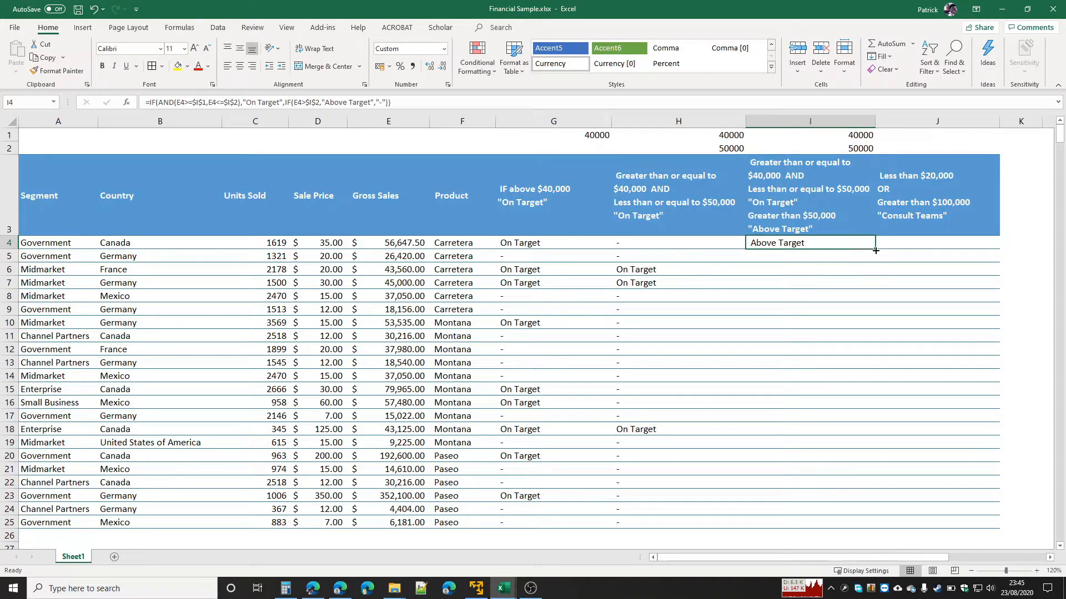
{"action": "double_click", "coordinate": [875, 251]}
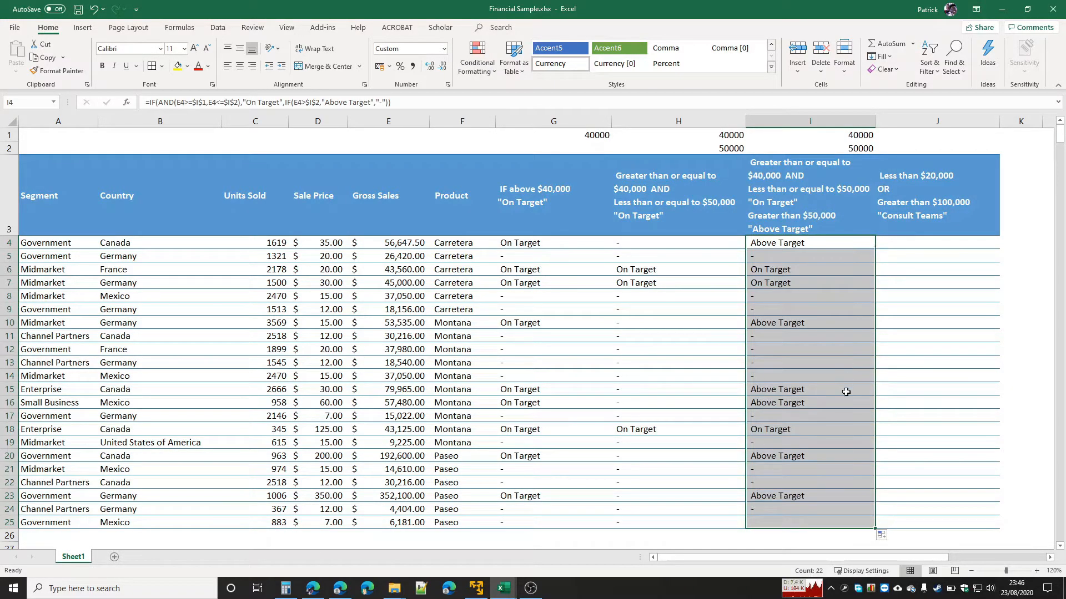
{"action": "left_click", "coordinate": [817, 280]}
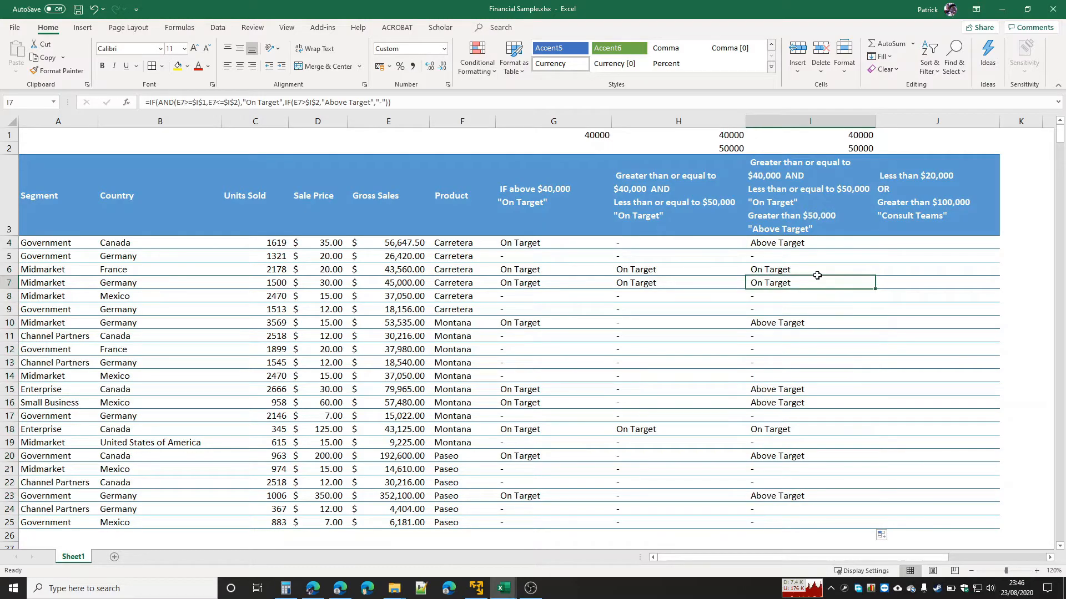
Step: Compare the column I results with the gross sales in column E, checking rows 4 and 6 and several rows marked "-"
{"action": "left_click", "coordinate": [796, 241]}
{"action": "left_click", "coordinate": [401, 245]}
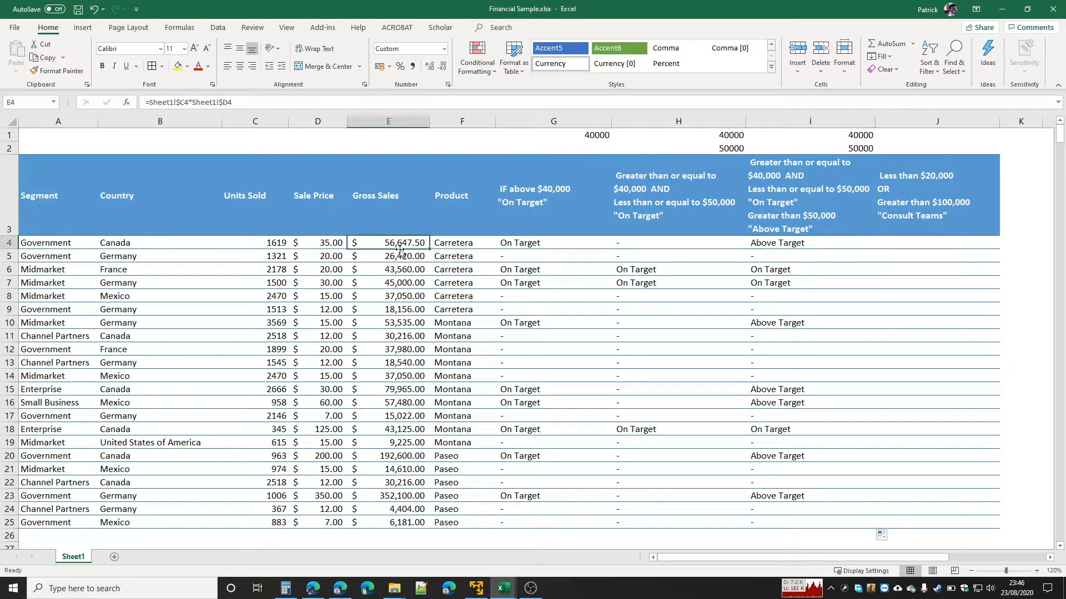
{"action": "left_click", "coordinate": [774, 245]}
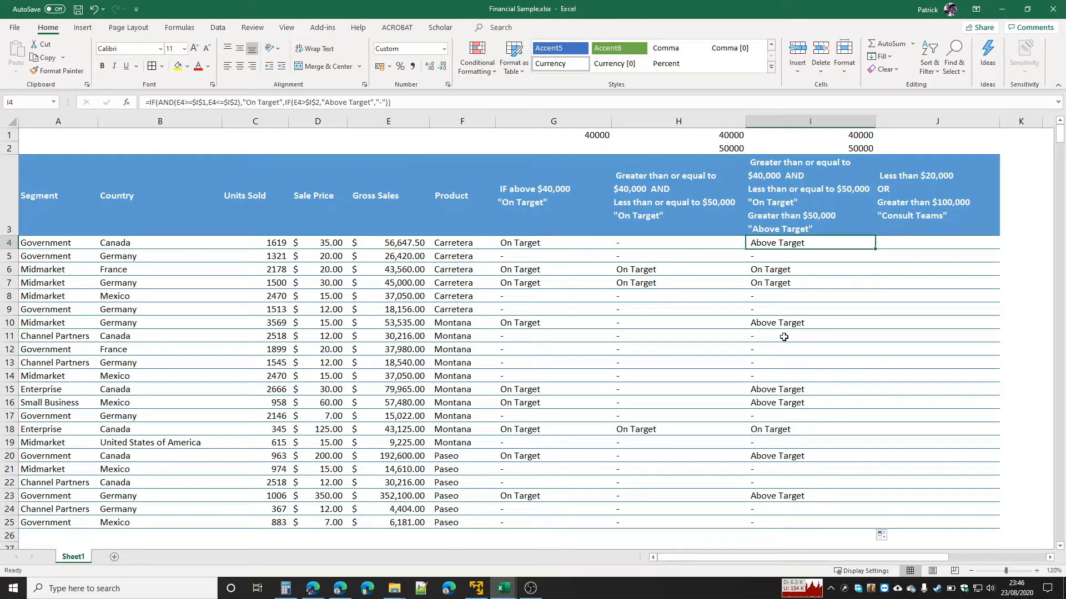
{"action": "left_click", "coordinate": [774, 270]}
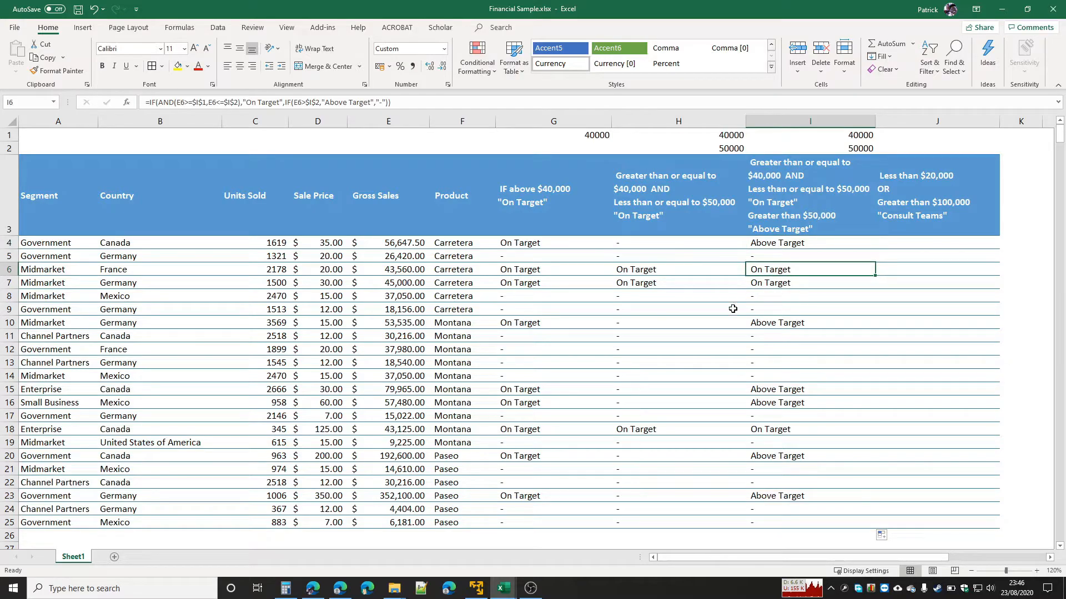
{"action": "left_click", "coordinate": [419, 274]}
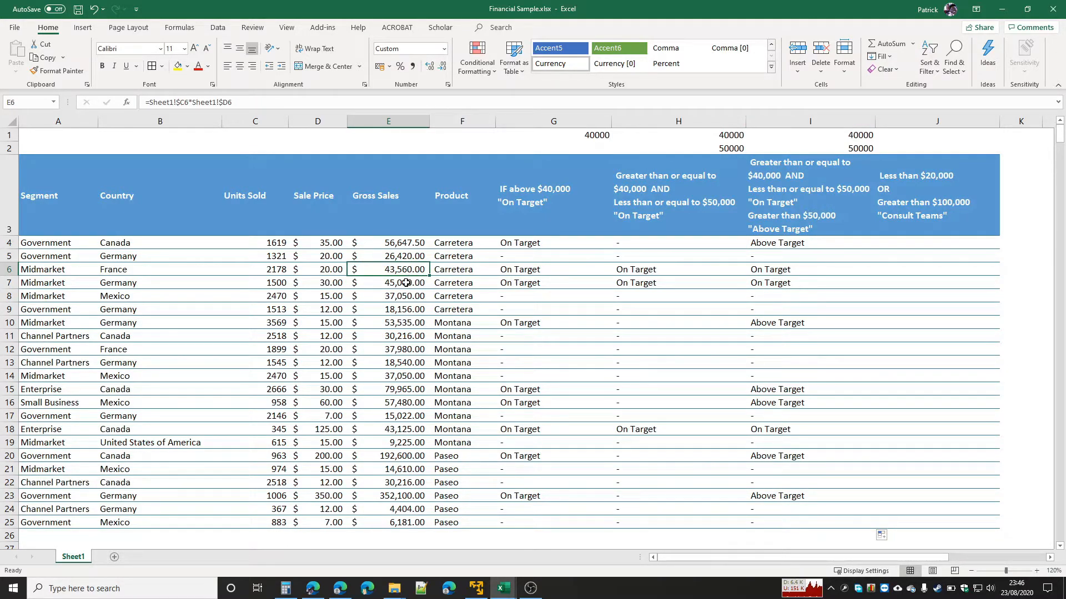
{"action": "left_click", "coordinate": [788, 270]}
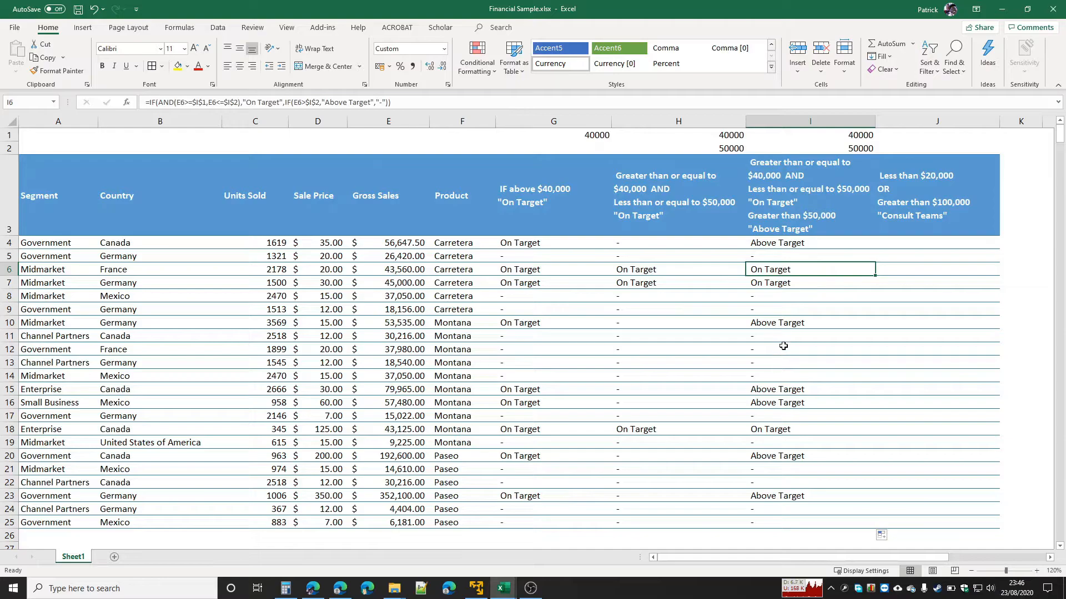
{"action": "left_click", "coordinate": [774, 354]}
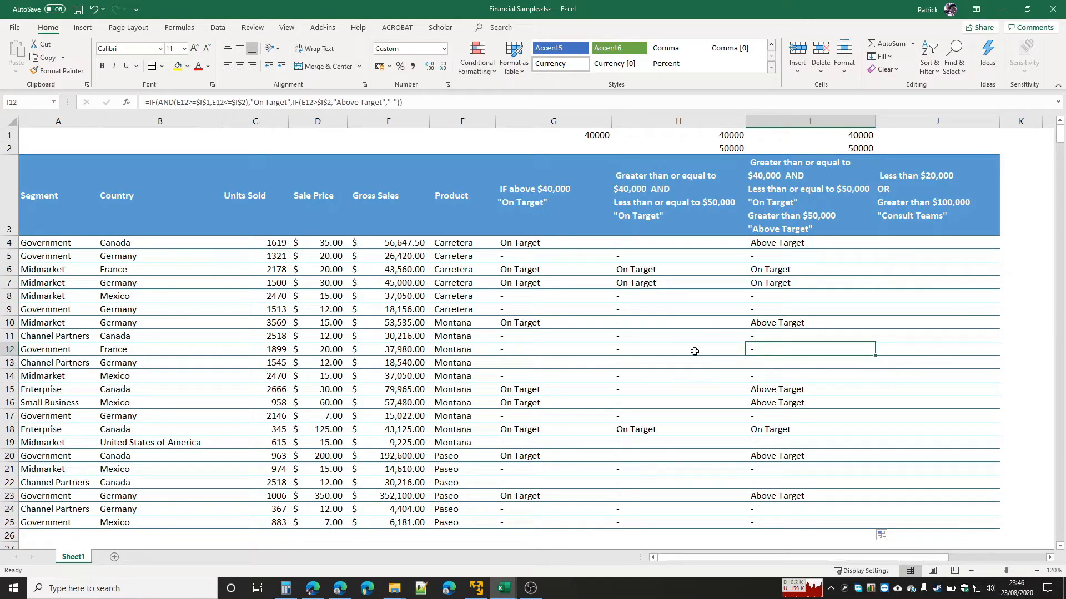
{"action": "left_click", "coordinate": [408, 341]}
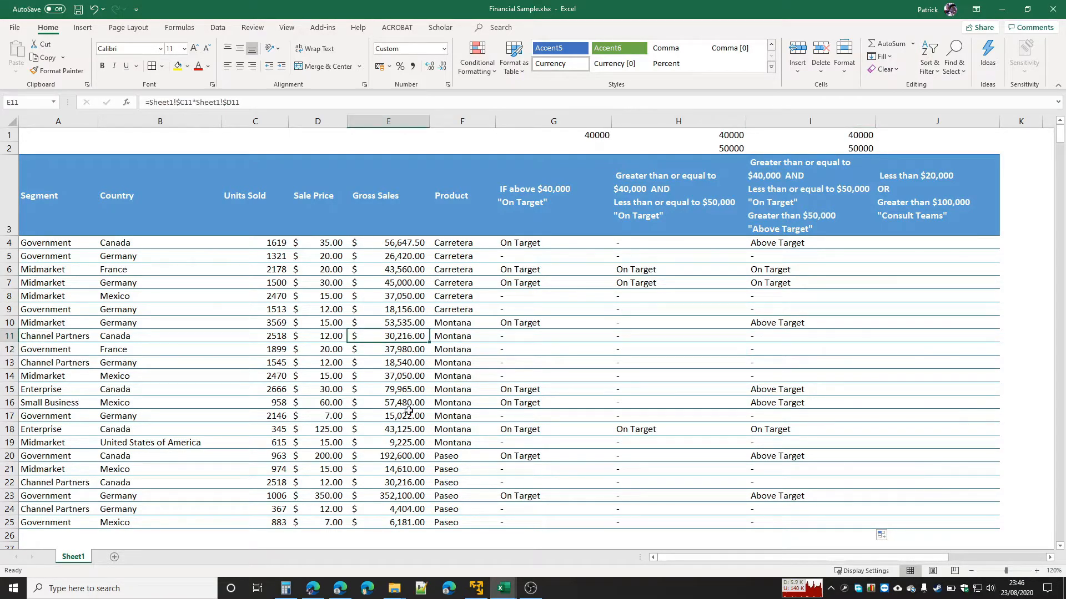
{"action": "left_click", "coordinate": [773, 351]}
{"action": "left_click", "coordinate": [768, 460]}
{"action": "left_click", "coordinate": [765, 483]}
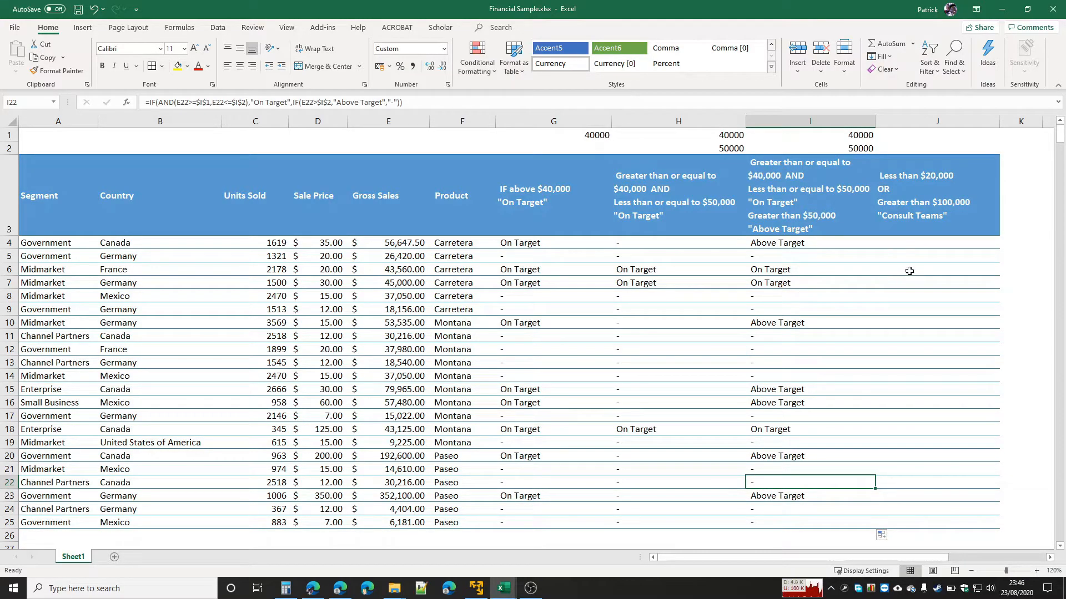
Step: Enter the lower threshold 20000 in J1 and the upper threshold 100000 in J2
{"action": "left_click", "coordinate": [904, 243]}
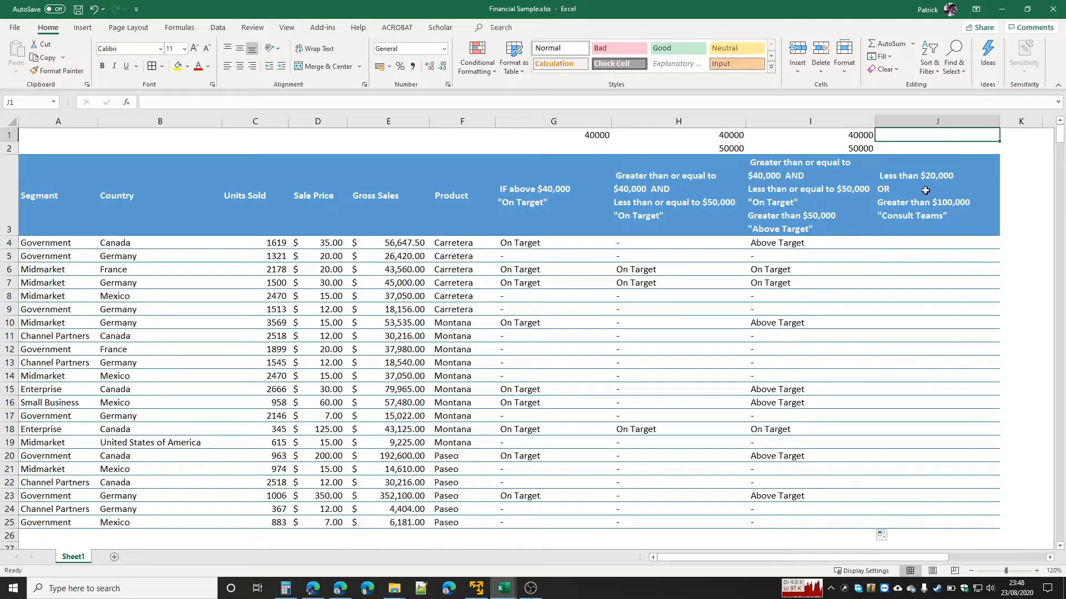
{"action": "type", "text": "20000"}
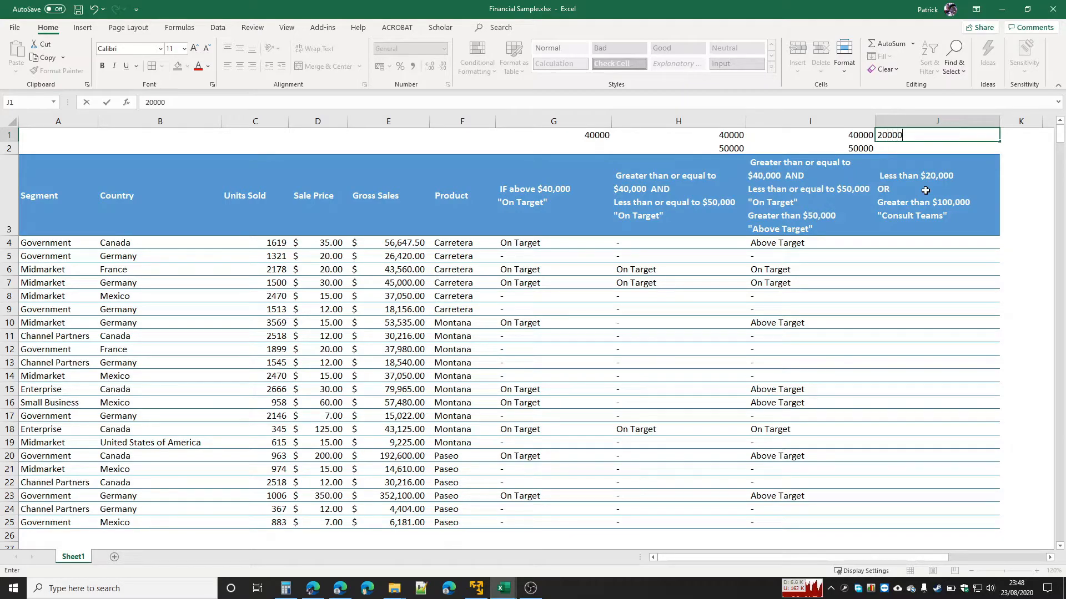
{"action": "key", "text": "Return"}
{"action": "type", "text": "100000"}
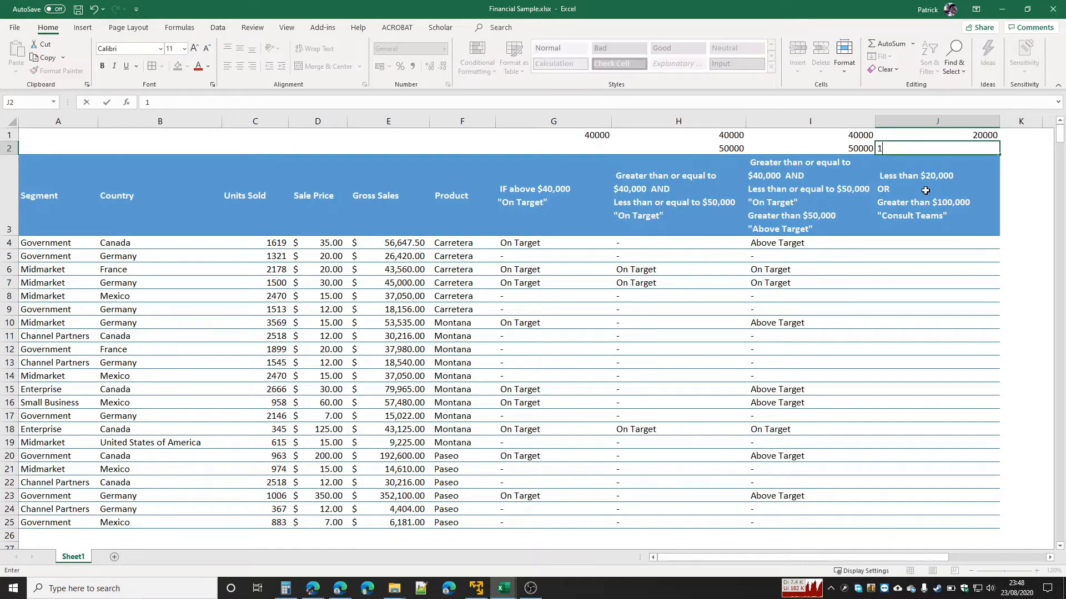
{"action": "key", "text": "Return"}
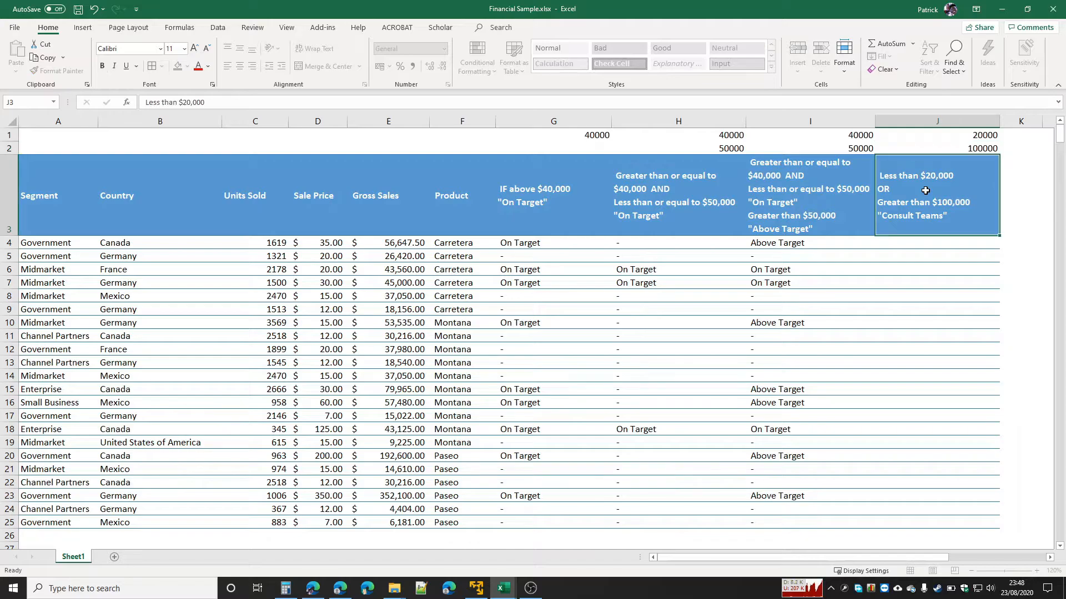
Step: Begin a formula in J4 with an IF function that uses an OR function as its logical test
{"action": "left_click", "coordinate": [916, 243]}
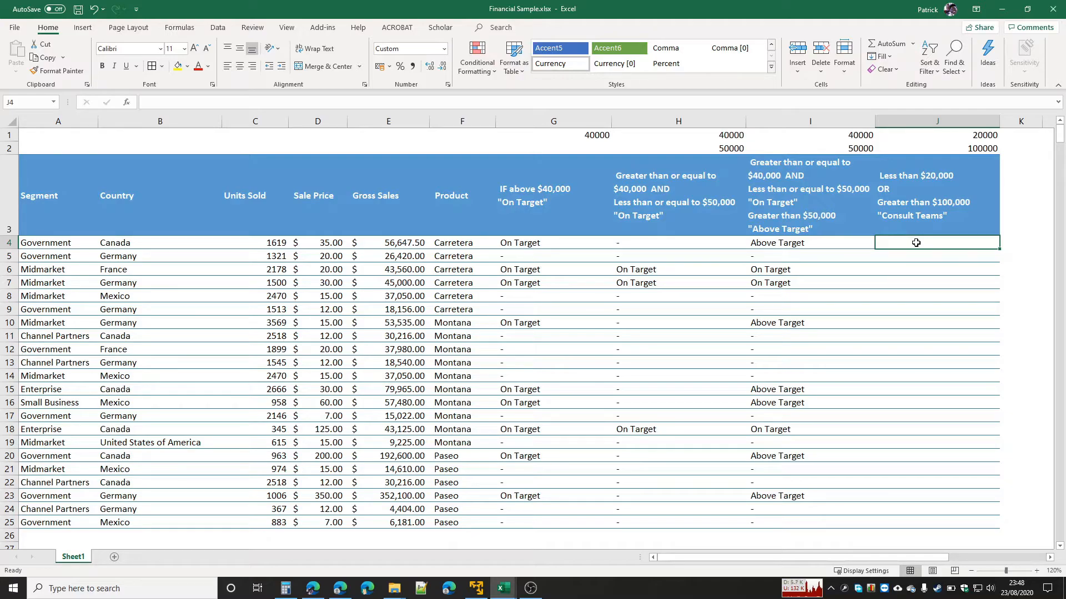
{"action": "type", "text": "="}
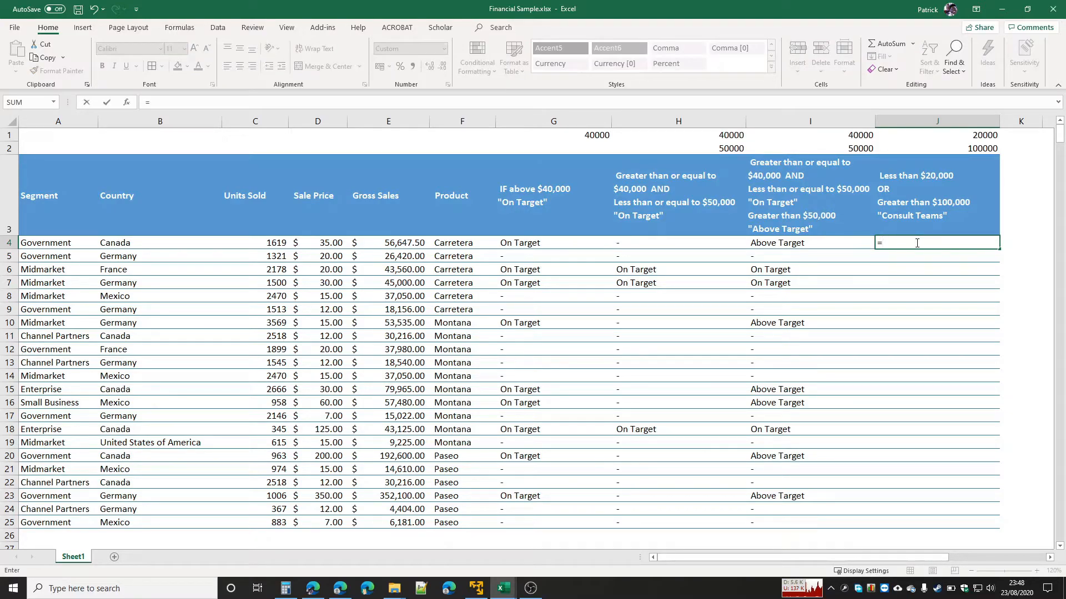
{"action": "left_click", "coordinate": [390, 242]}
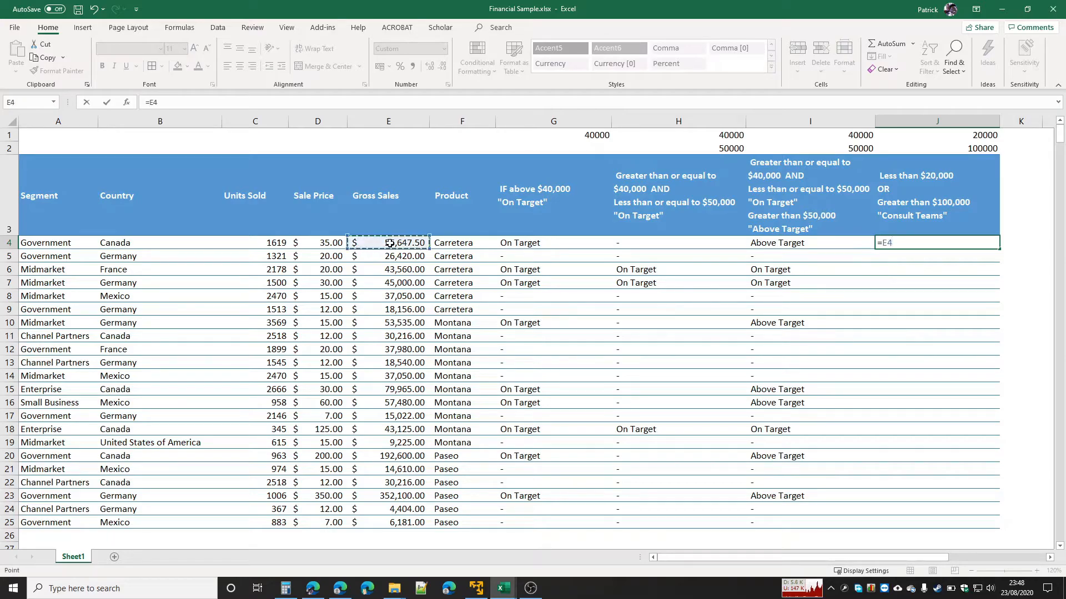
{"action": "key", "text": "BackSpace"}
{"action": "key", "text": "BackSpace"}
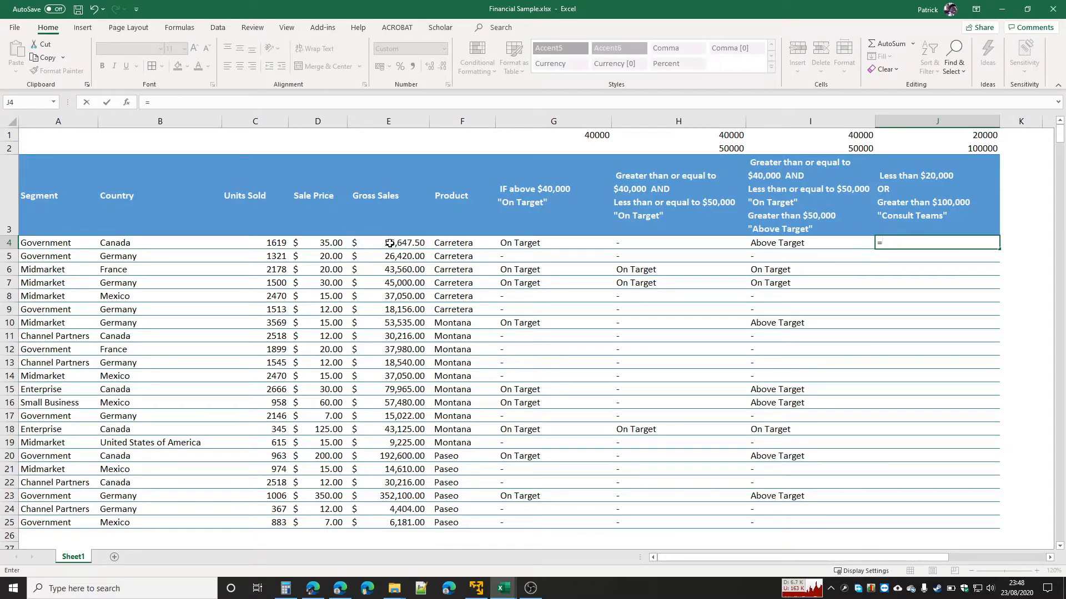
{"action": "type", "text": "if"}
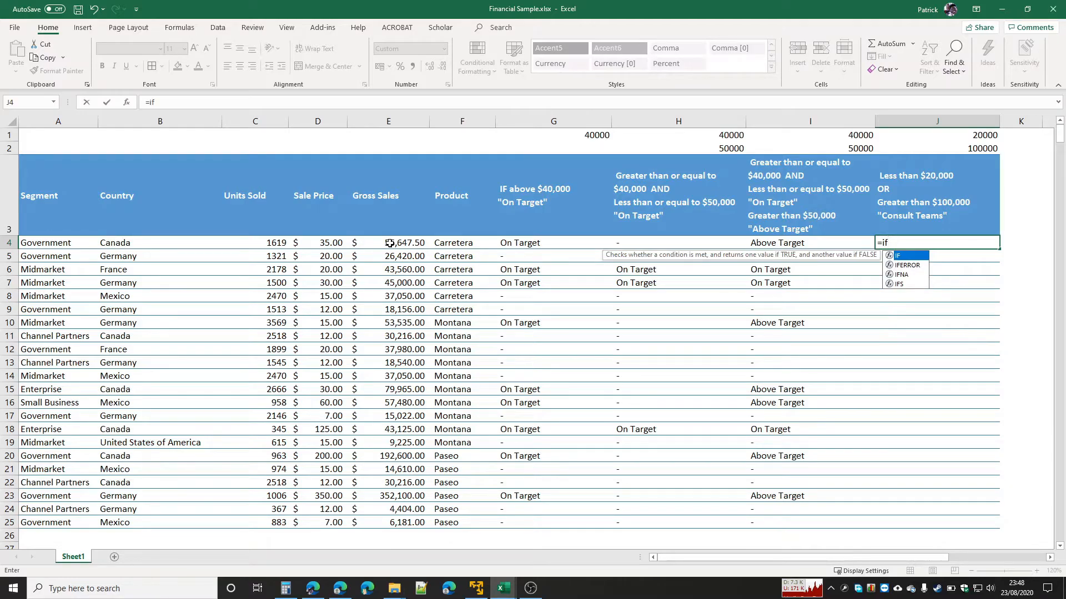
{"action": "key", "text": "Tab"}
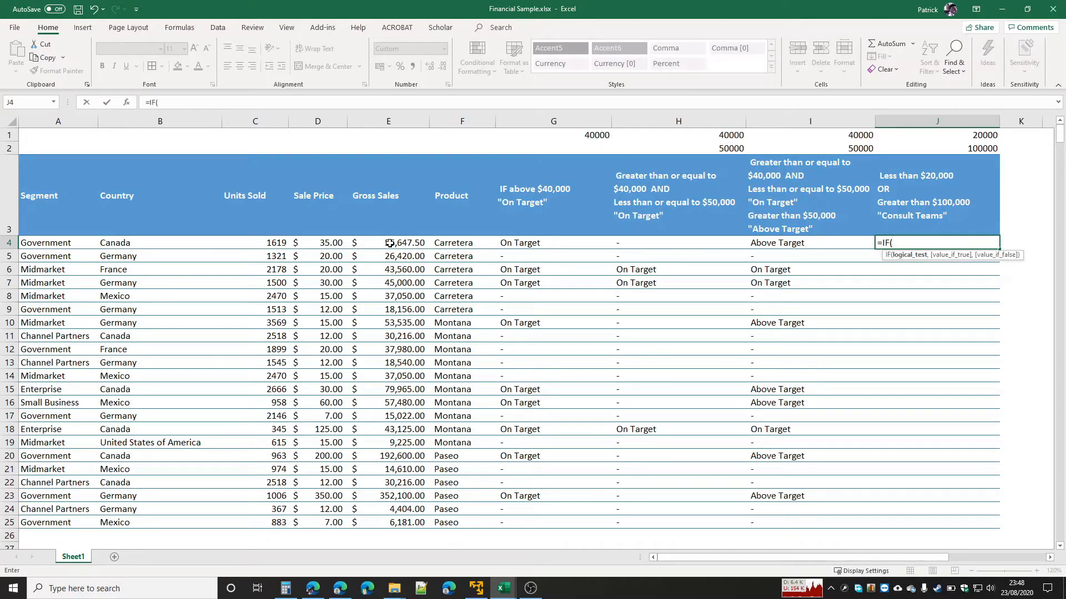
{"action": "type", "text": "OR"}
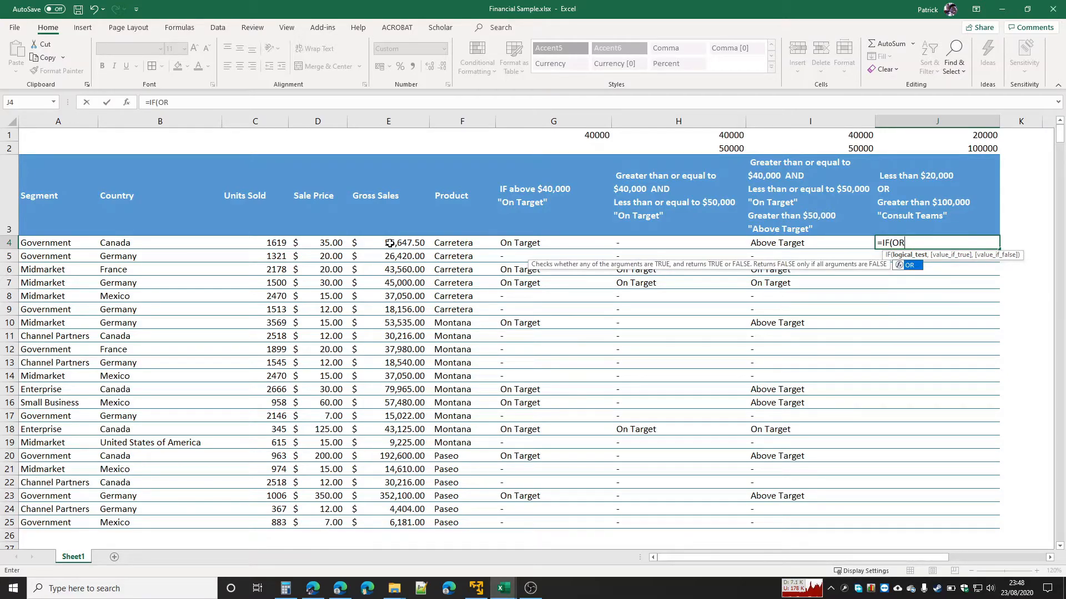
{"action": "type", "text": "("}
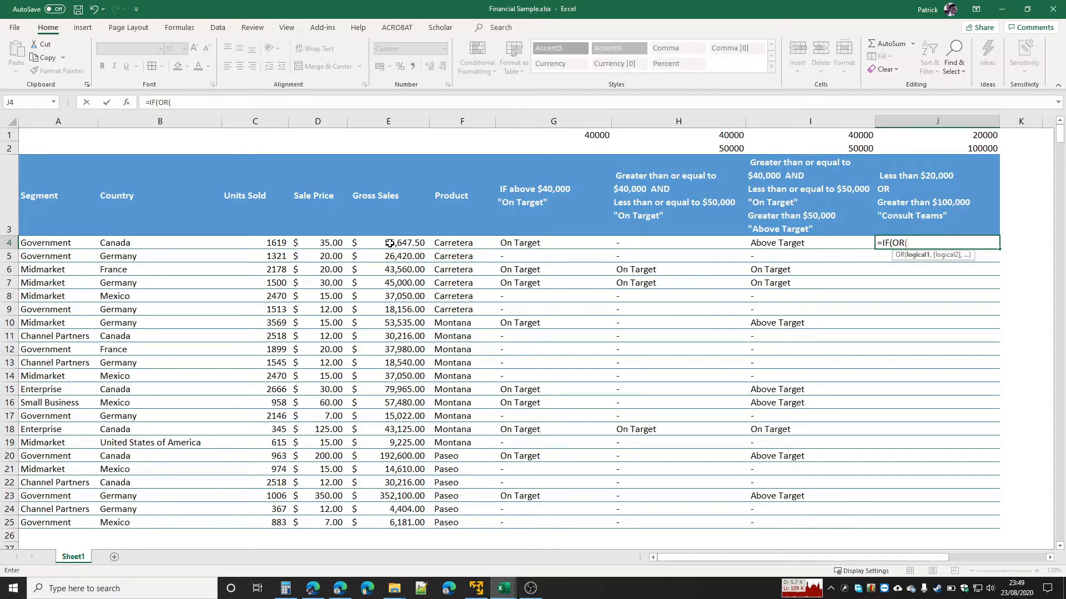
Step: Add the OR conditions E4<$J$1 and E4>$J$2 with absolute threshold references, and close the OR function
{"action": "left_click", "coordinate": [390, 243]}
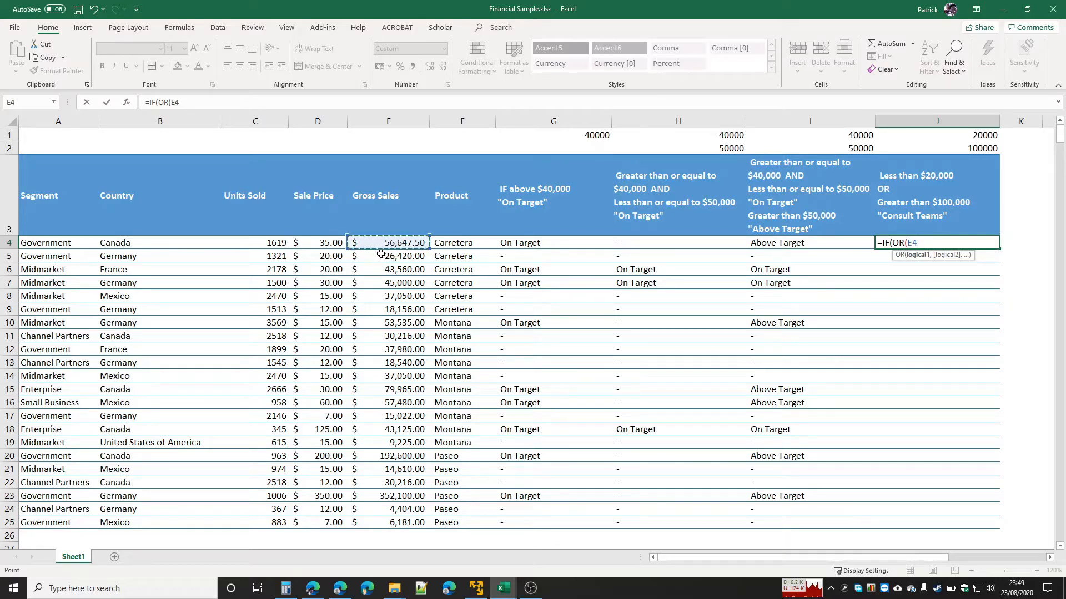
{"action": "type", "text": "<"}
{"action": "left_click", "coordinate": [947, 132]}
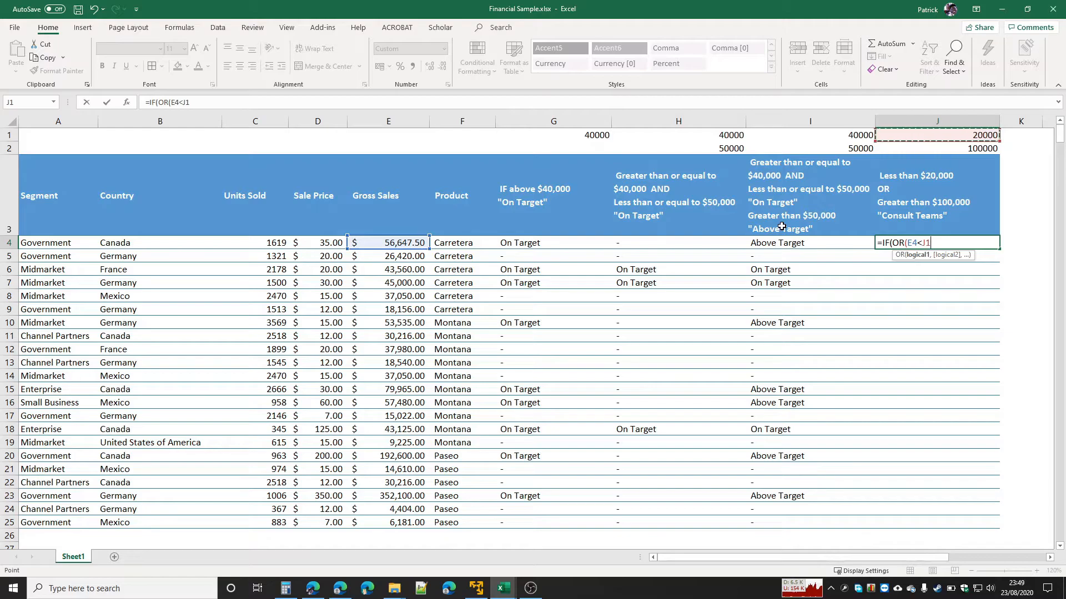
{"action": "key", "text": "F4"}
{"action": "type", "text": ","}
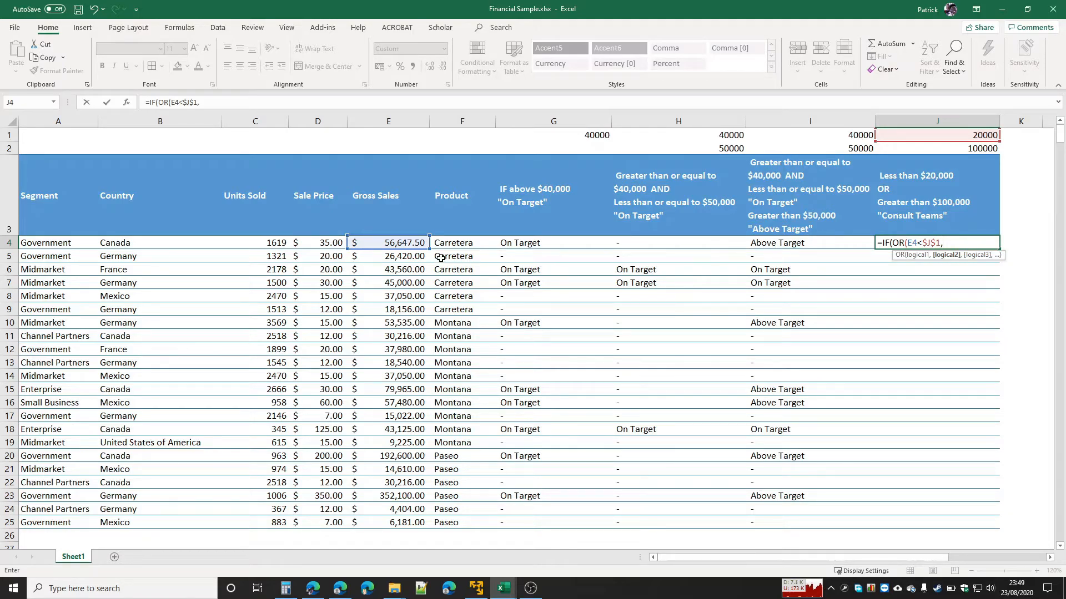
{"action": "left_click", "coordinate": [413, 250]}
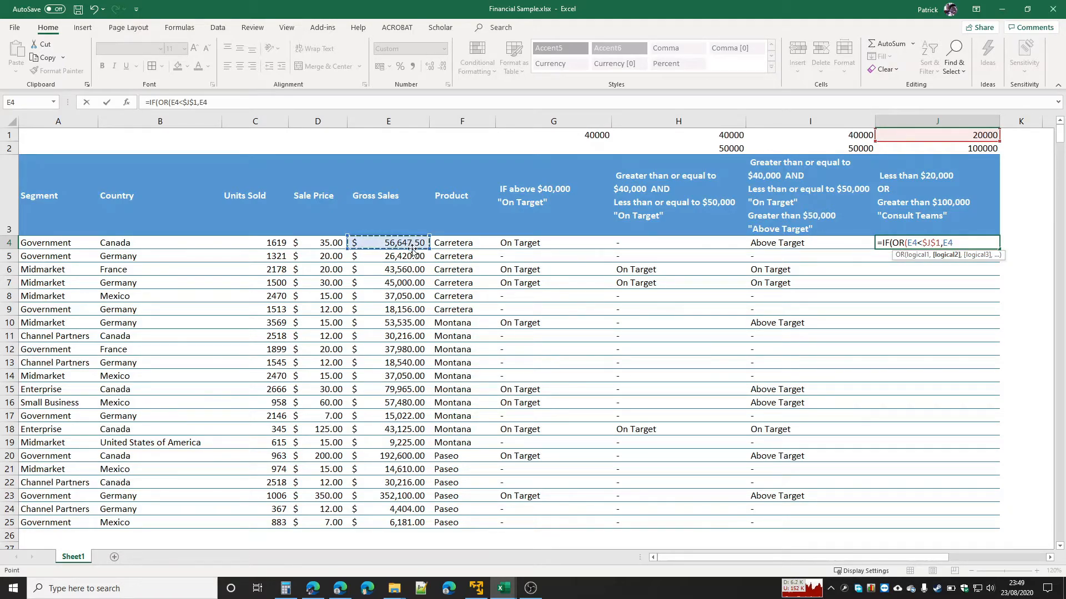
{"action": "type", "text": ">"}
{"action": "left_click", "coordinate": [946, 148]}
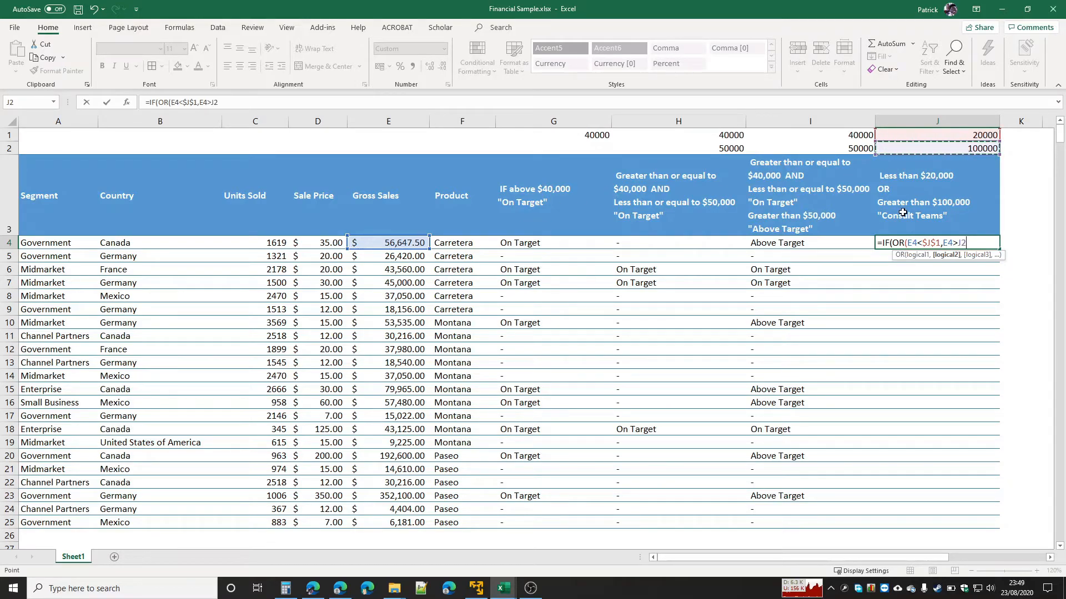
{"action": "key", "text": "F4"}
{"action": "type", "text": ")"}
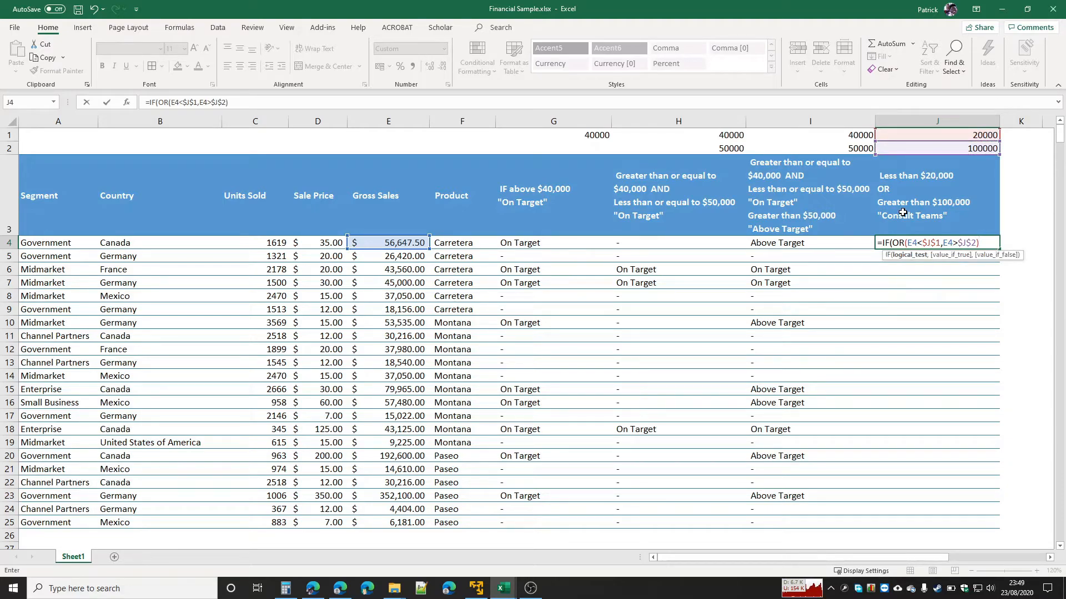
Step: Finish the J4 formula with "Consult Teams" if true and "Regular" otherwise, close the IF function and commit it
{"action": "type", "text": ","}
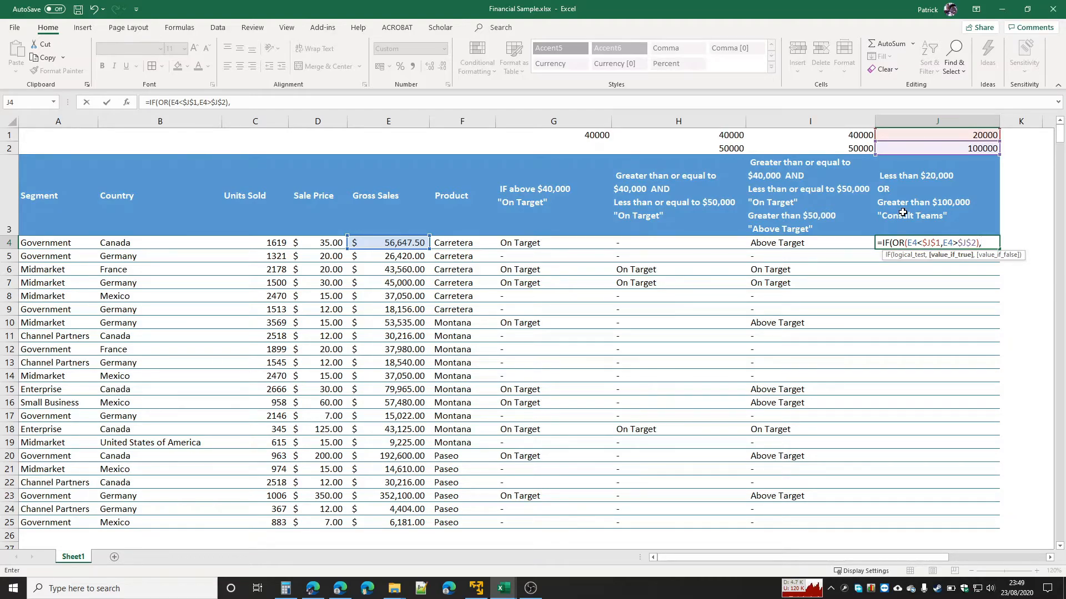
{"action": "type", "text": "\"Consult Tea"}
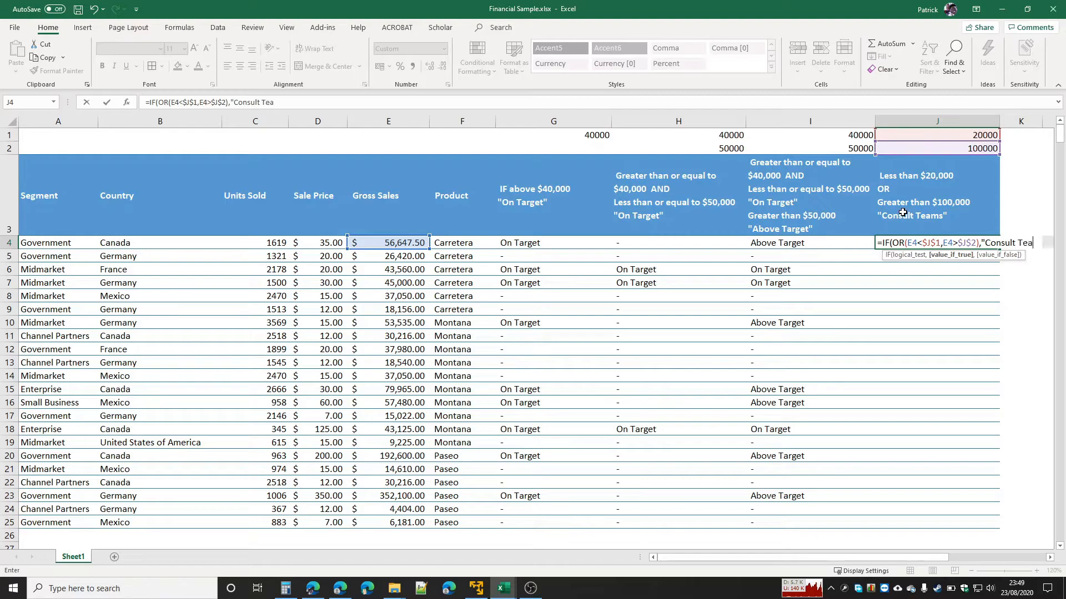
{"action": "type", "text": "ms\""}
{"action": "type", "text": ","}
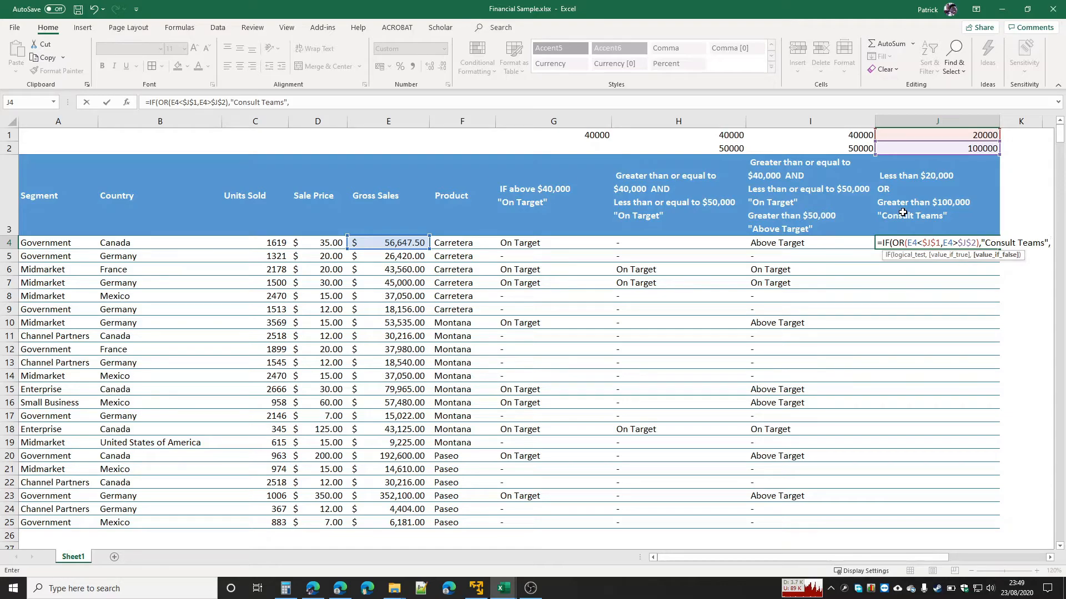
{"action": "type", "text": "\"regular"}
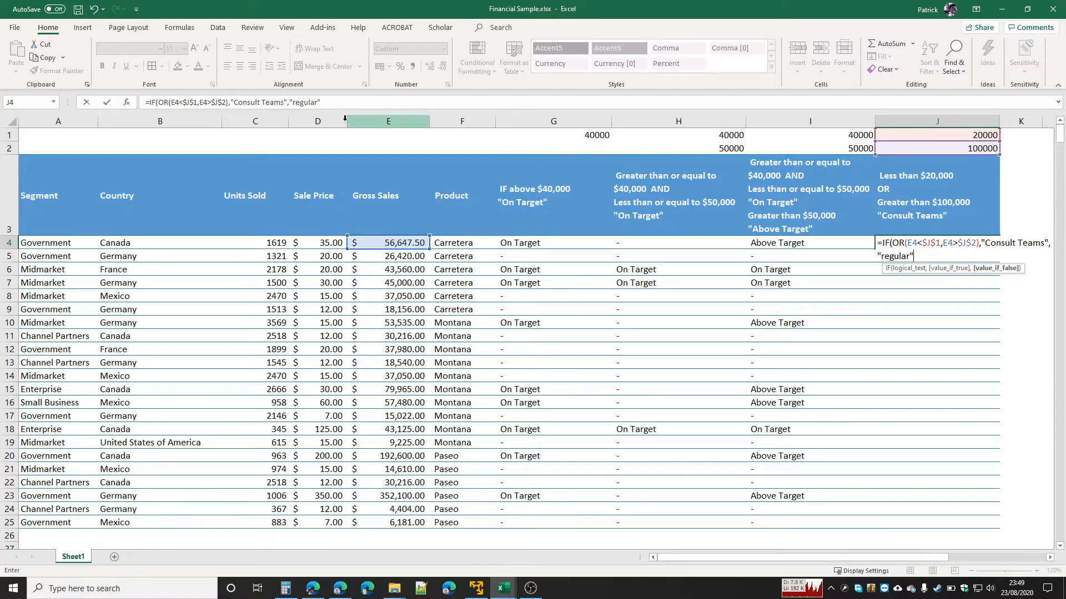
{"action": "left_click", "coordinate": [294, 102]}
{"action": "key", "text": "BackSpace"}
{"action": "type", "text": "R"}
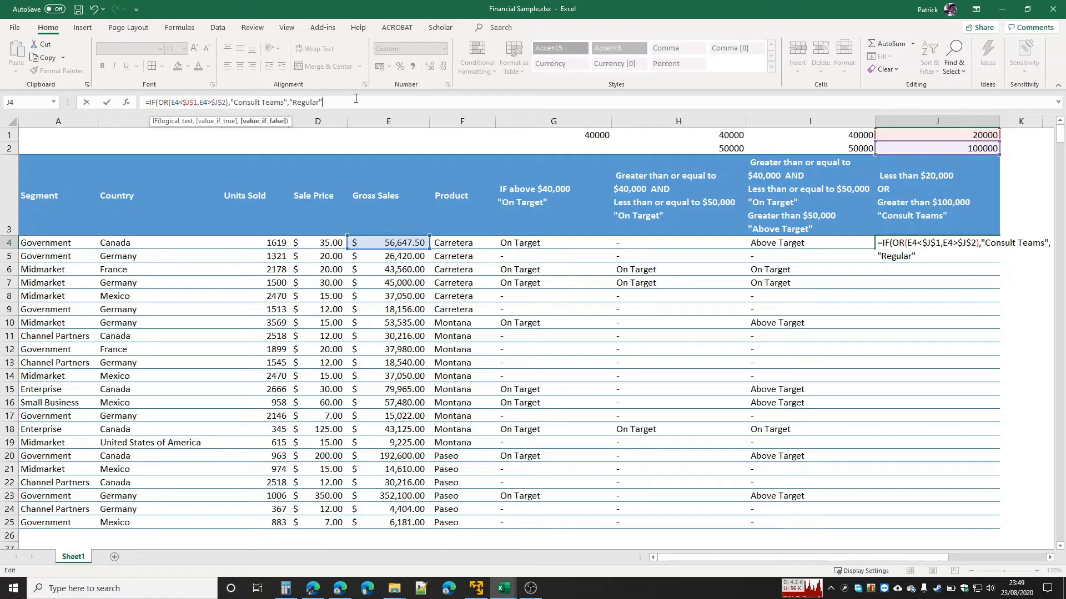
{"action": "type", "text": ")"}
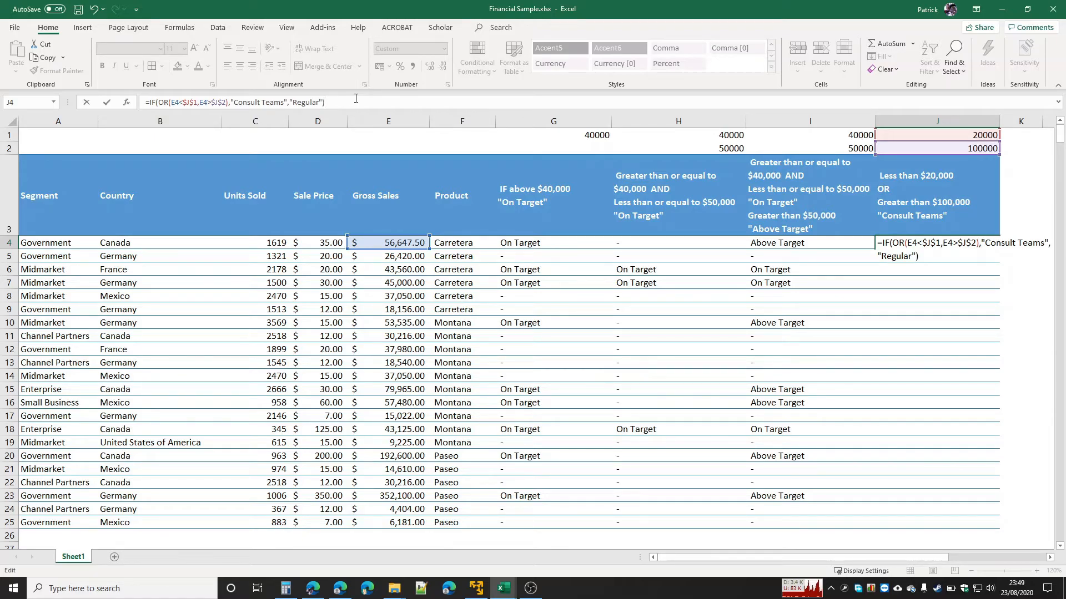
{"action": "key", "text": "Return"}
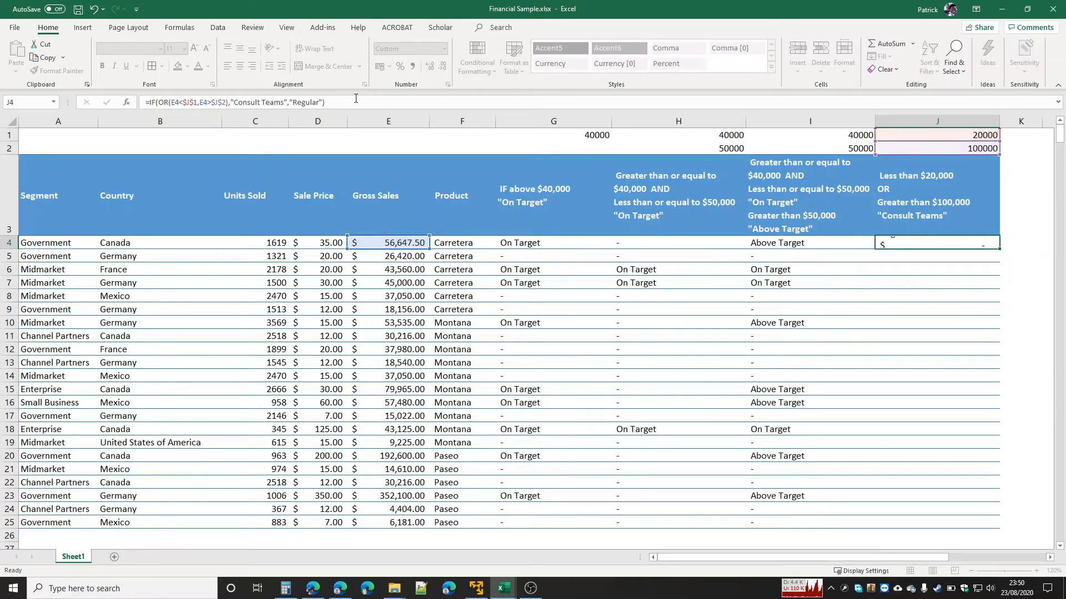
Step: Fill the IF/OR formula from J4 down column J through the last data row, row 25
{"action": "left_click", "coordinate": [967, 241]}
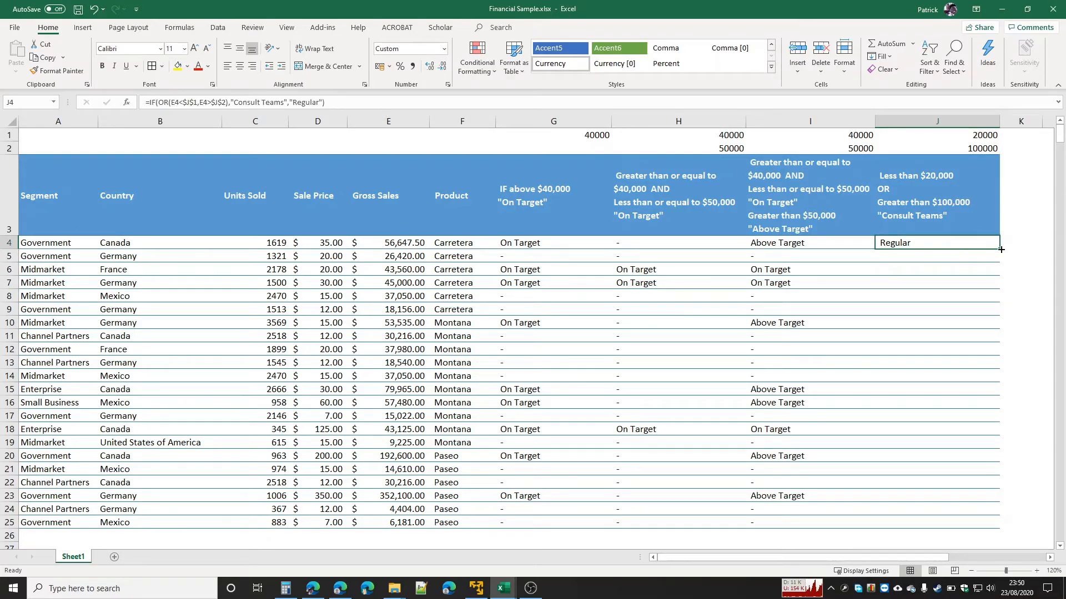
{"action": "double_click", "coordinate": [1001, 250]}
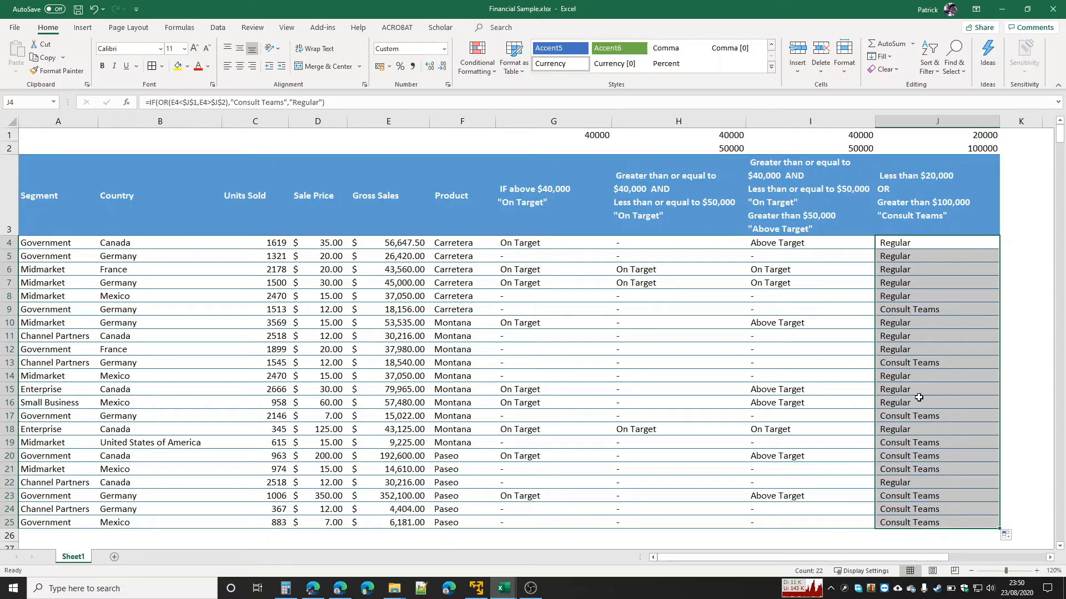
Step: Compare the "Consult Teams" results in column J with the gross sales in column E, checking rows 9, 13 and 19 to 21
{"action": "left_click", "coordinate": [931, 321]}
{"action": "left_click", "coordinate": [928, 311]}
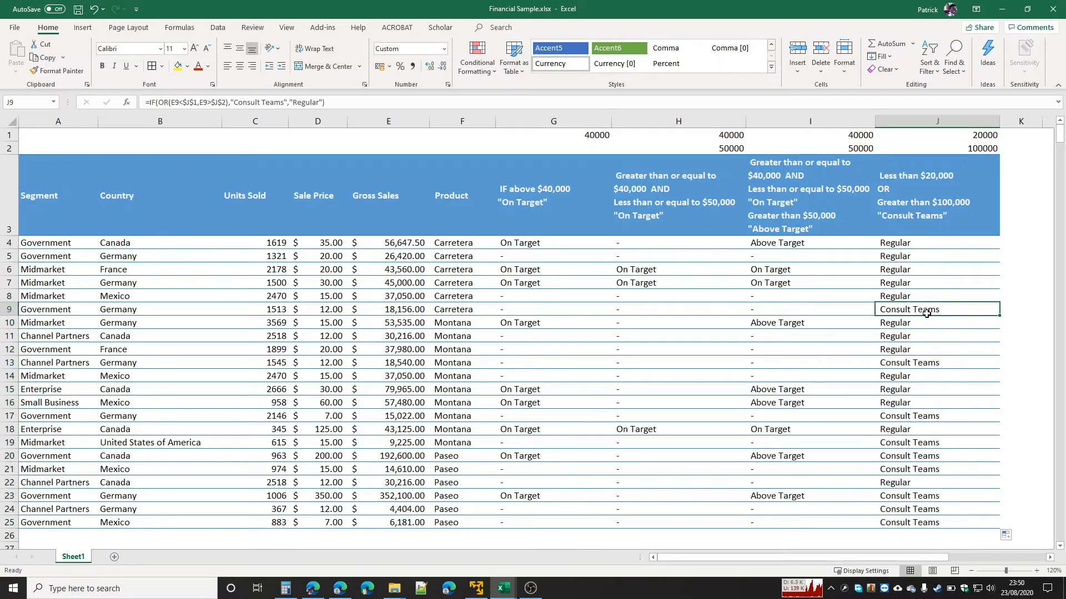
{"action": "left_click", "coordinate": [404, 309]}
{"action": "left_click", "coordinate": [891, 309]}
{"action": "left_click", "coordinate": [914, 362]}
{"action": "left_click", "coordinate": [897, 455]}
{"action": "left_click", "coordinate": [952, 467]}
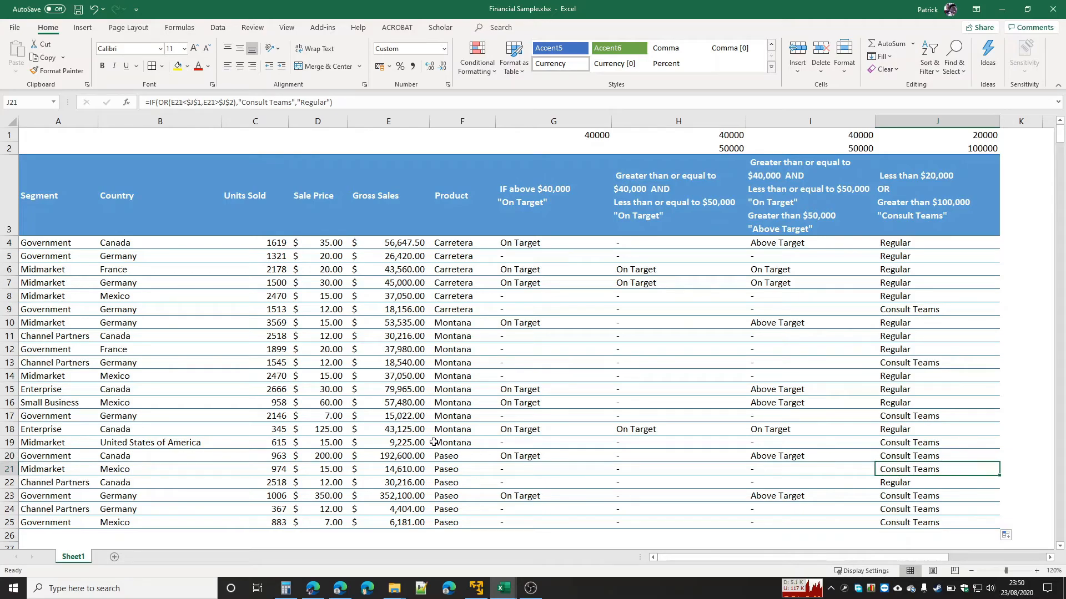
{"action": "left_click", "coordinate": [409, 454]}
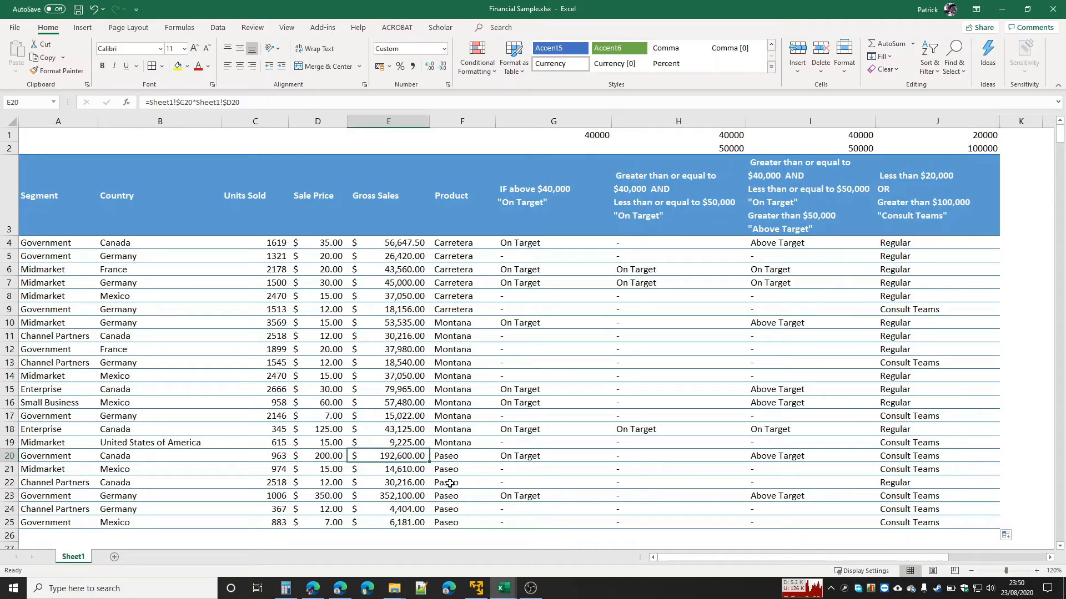
{"action": "left_click", "coordinate": [968, 448]}
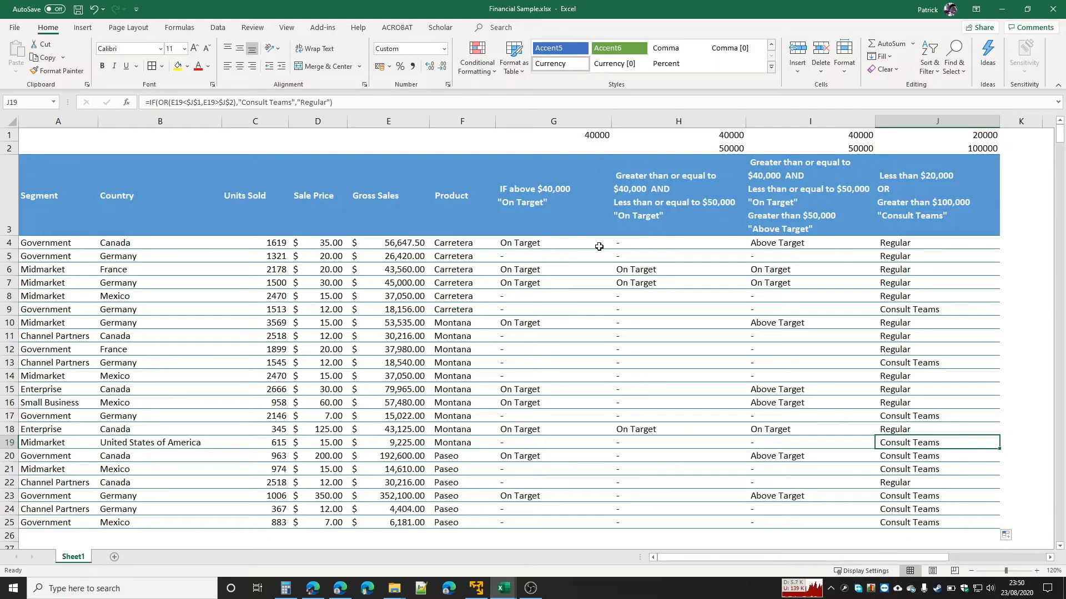
Step: Apply an Equal To conditional formatting rule to J4:J25 for "Consult Teams" with Light Red Fill with Dark Red Text
{"action": "left_click_drag", "start_coordinate": [946, 243], "coordinate": [923, 525]}
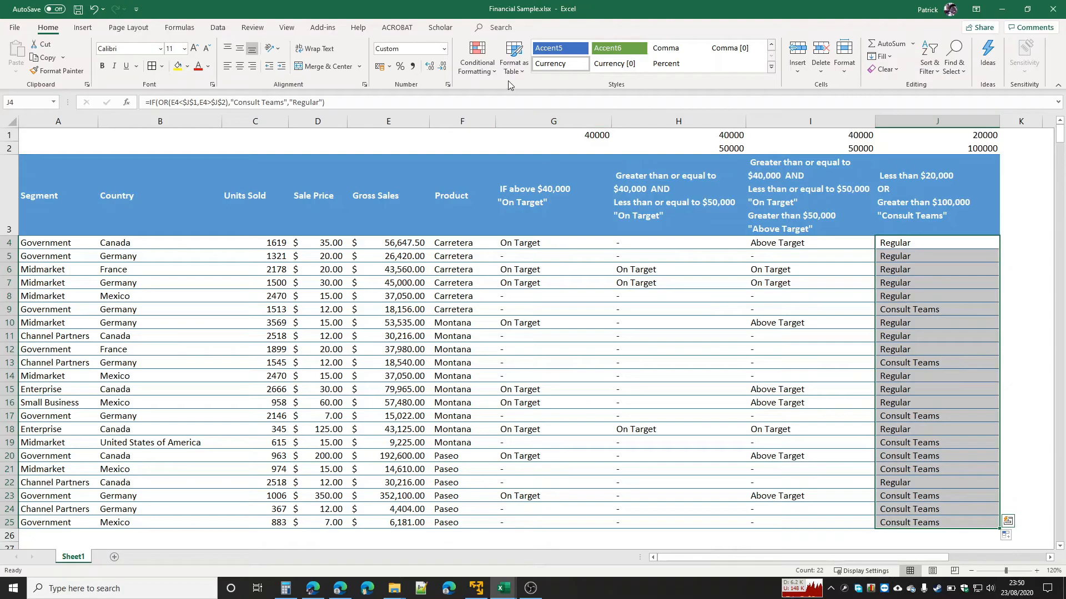
{"action": "left_click", "coordinate": [486, 70]}
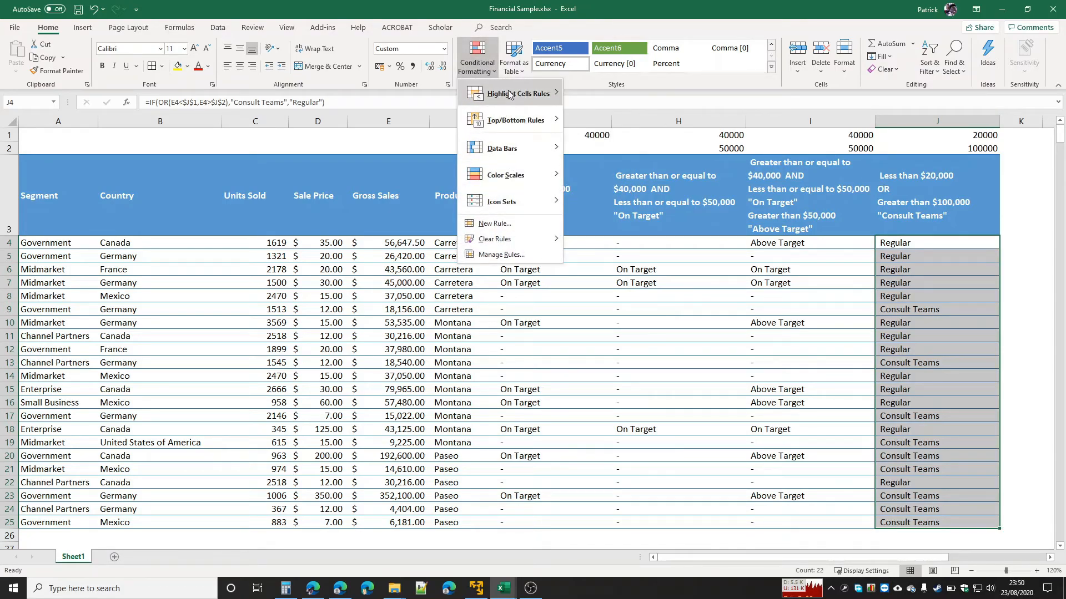
{"action": "mouse_move", "coordinate": [510, 94]}
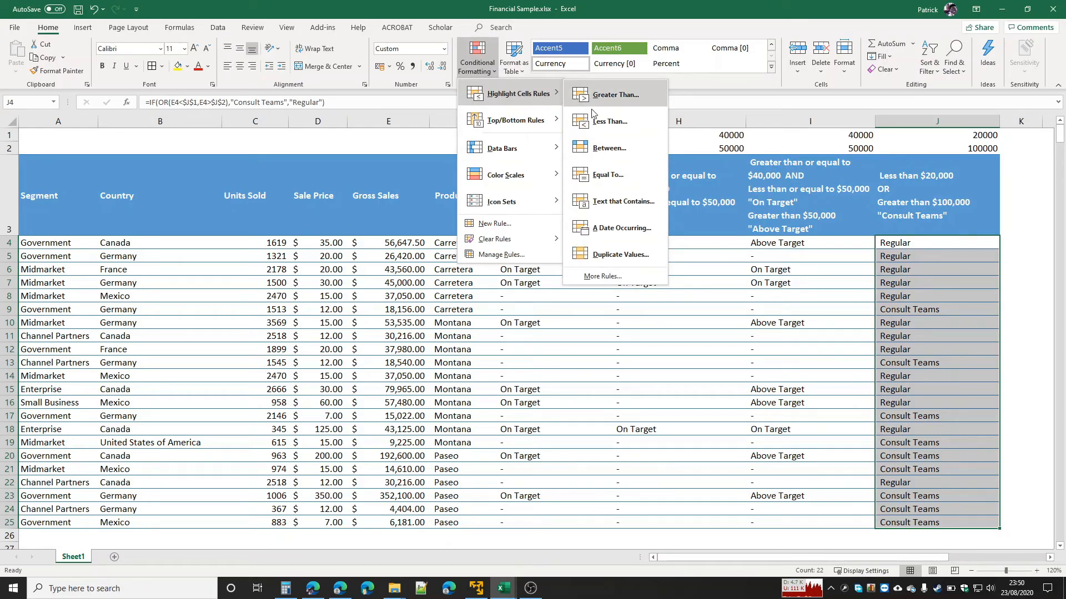
{"action": "left_click", "coordinate": [618, 177]}
{"action": "type", "text": "Consult Team"}
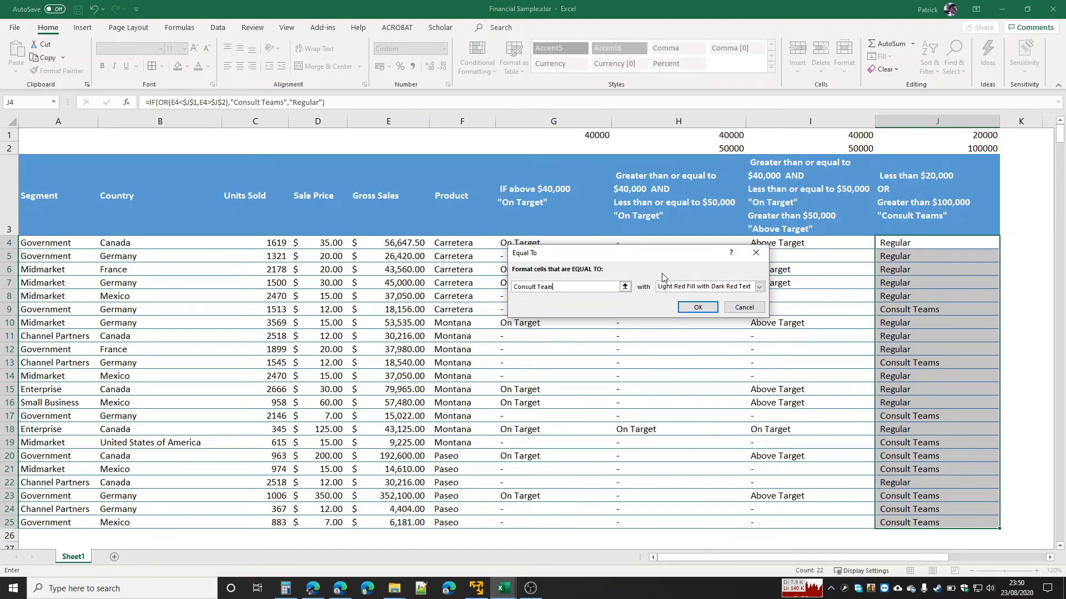
{"action": "type", "text": "s"}
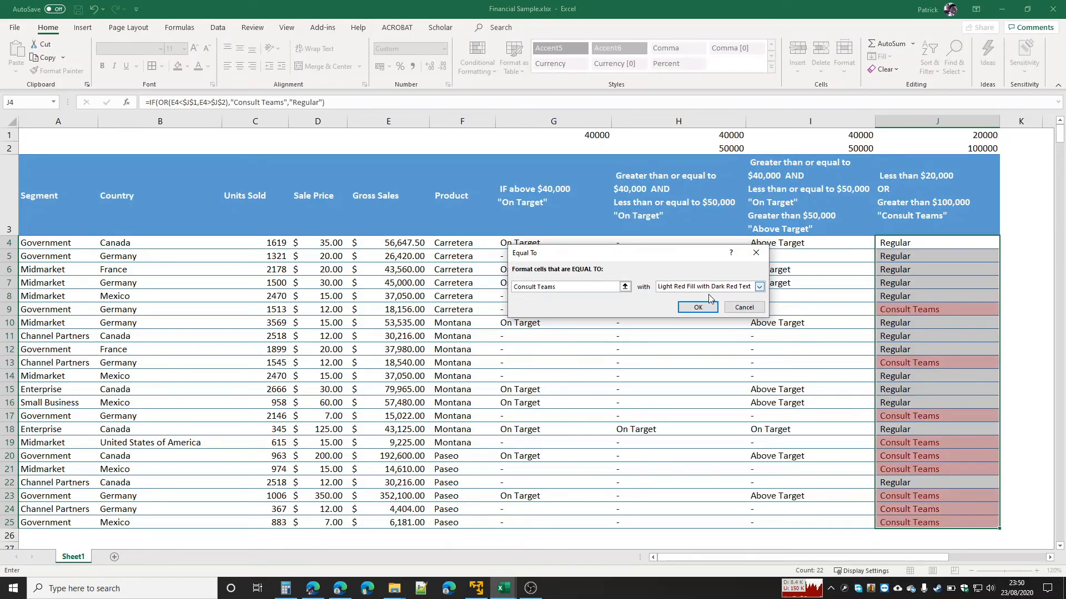
{"action": "left_click", "coordinate": [700, 305]}
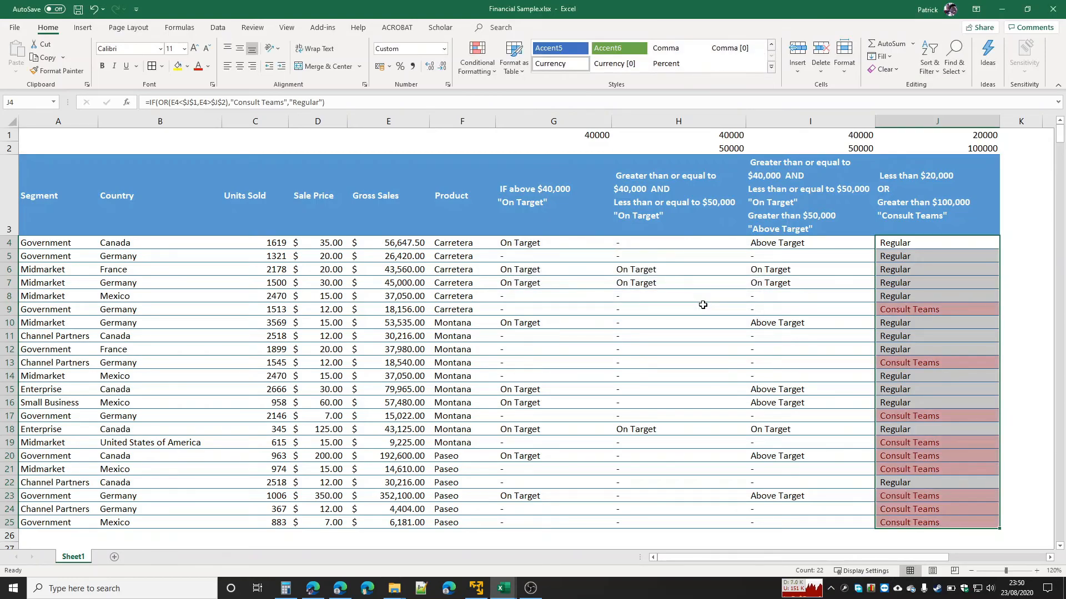
Step: Review the conditional formatting on the "Consult Teams" cells in column J, including rows 9, 13, 17 and 20
{"action": "left_click", "coordinate": [703, 304]}
{"action": "left_click", "coordinate": [952, 311]}
{"action": "left_click", "coordinate": [931, 370]}
{"action": "left_click", "coordinate": [902, 423]}
{"action": "left_click", "coordinate": [886, 456]}
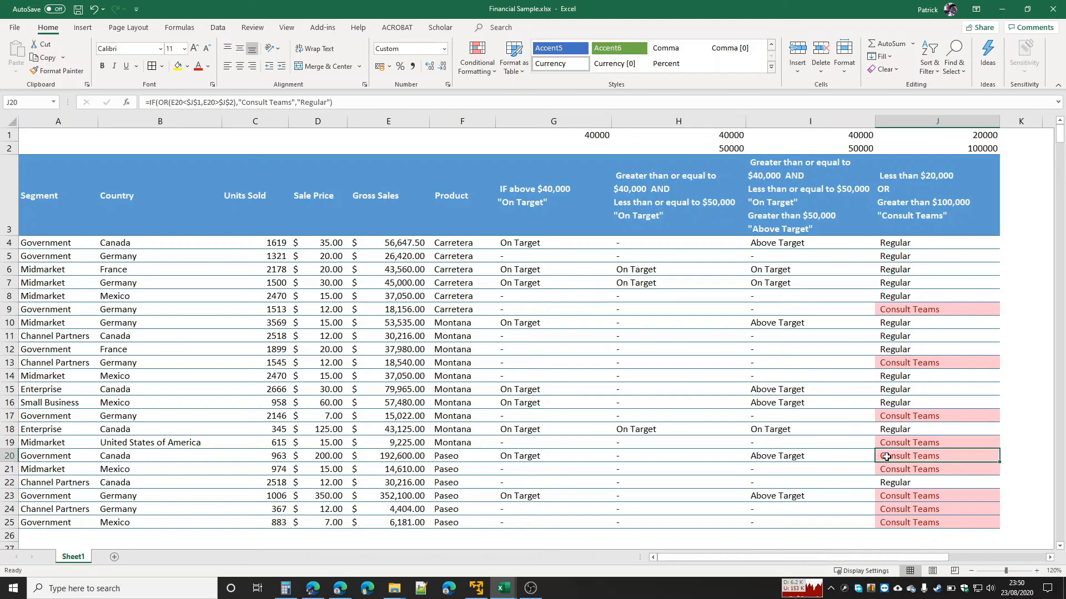